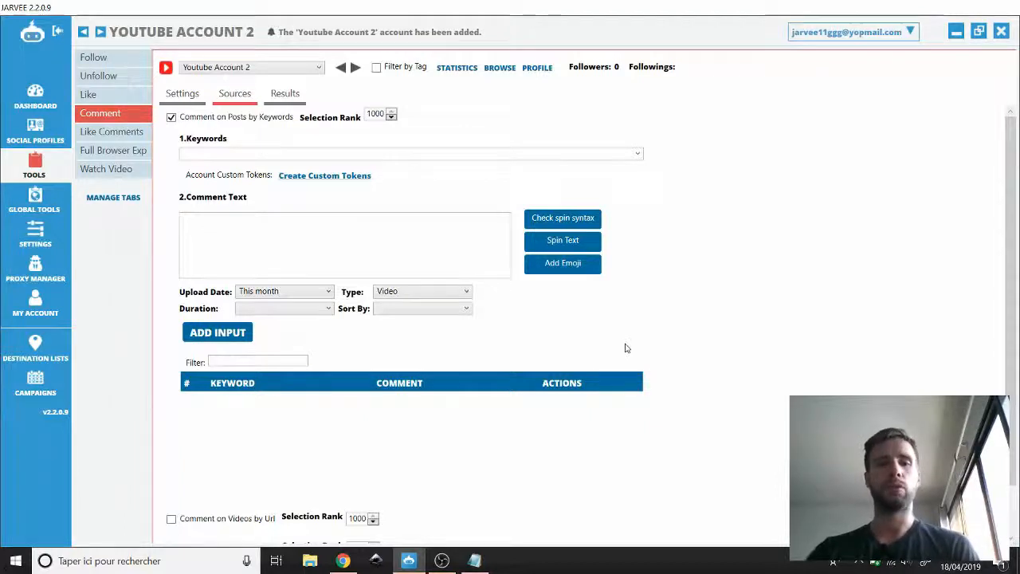
# Switch to Notepad and examine the comment template's first line, including the {Changer|Transformer} spin variants.
pyautogui.click(474, 560)
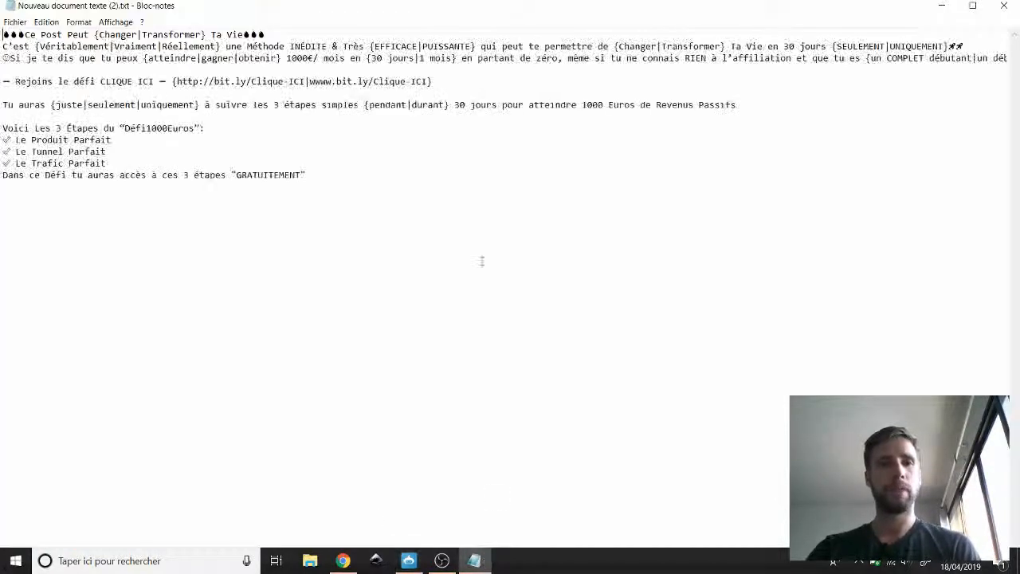
pyautogui.moveTo(3, 35); pyautogui.dragTo(268, 59)
pyautogui.click(121, 70)
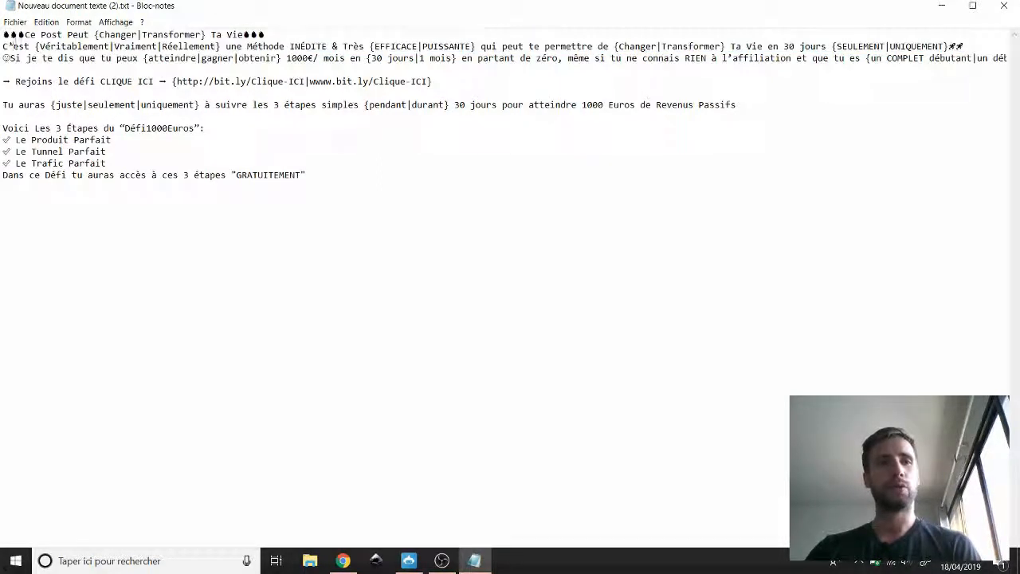
pyautogui.moveTo(18, 35); pyautogui.dragTo(68, 35)
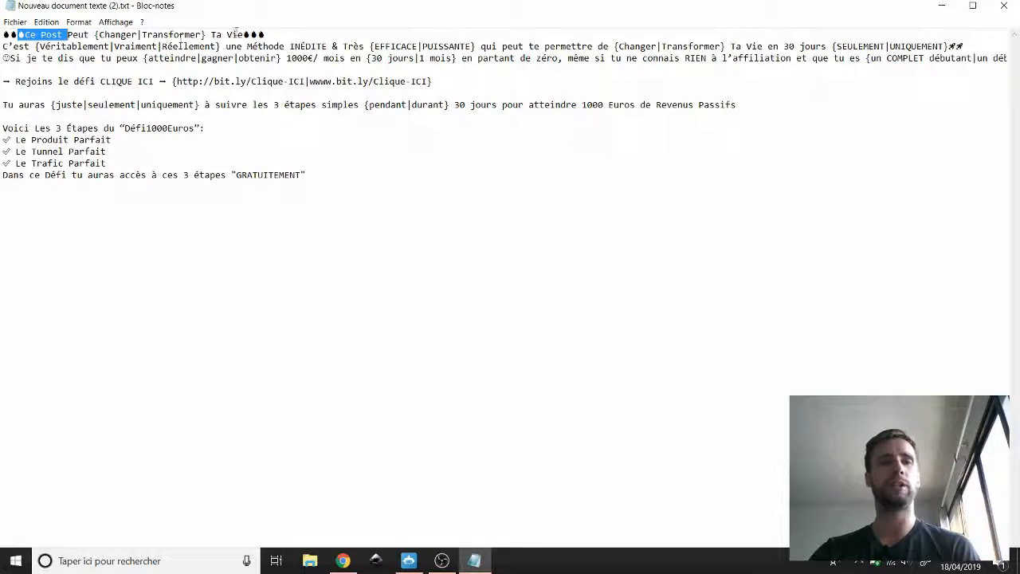
pyautogui.click(143, 34)
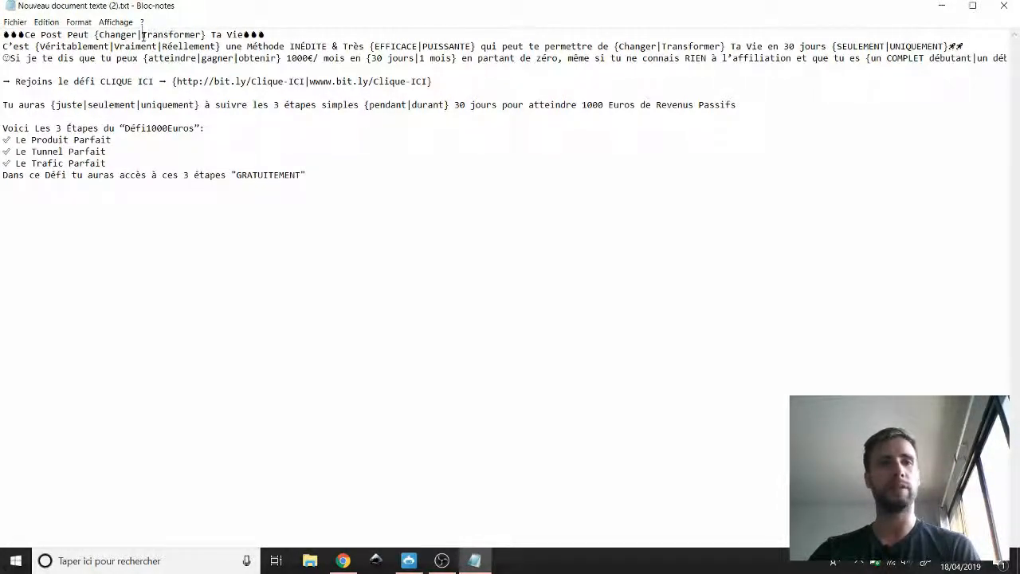
pyautogui.moveTo(143, 34)
pyautogui.mouseDown()
pyautogui.moveTo(101, 35)
pyautogui.moveTo(136, 35)
pyautogui.mouseUp()
pyautogui.click(129, 56)
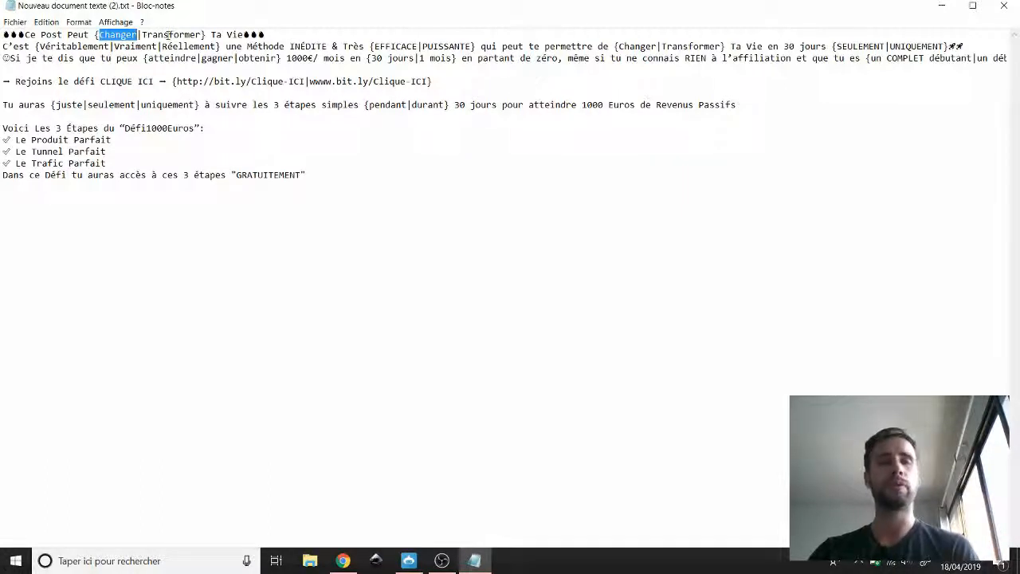
pyautogui.click(141, 57)
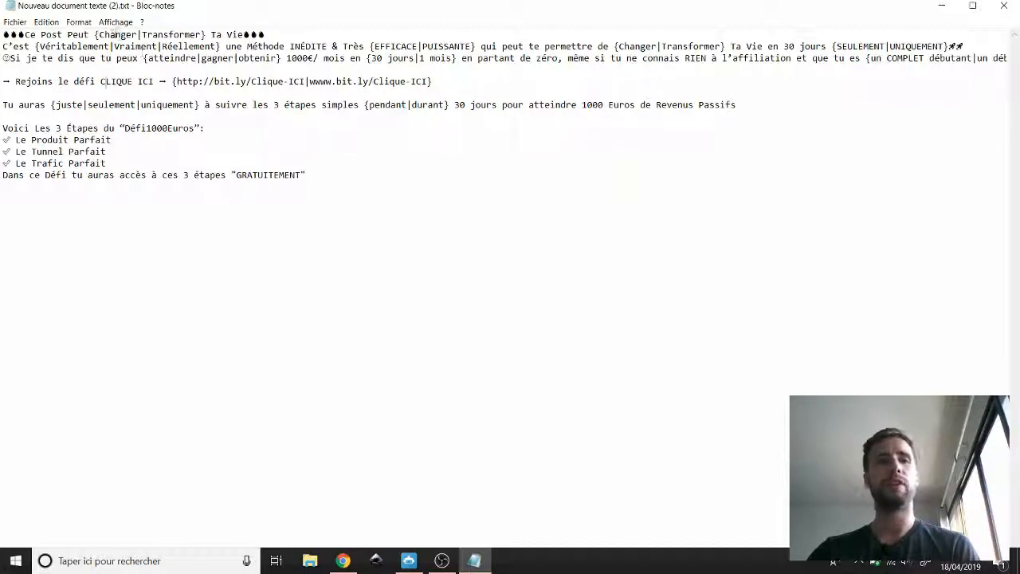
pyautogui.moveTo(99, 36); pyautogui.dragTo(194, 35)
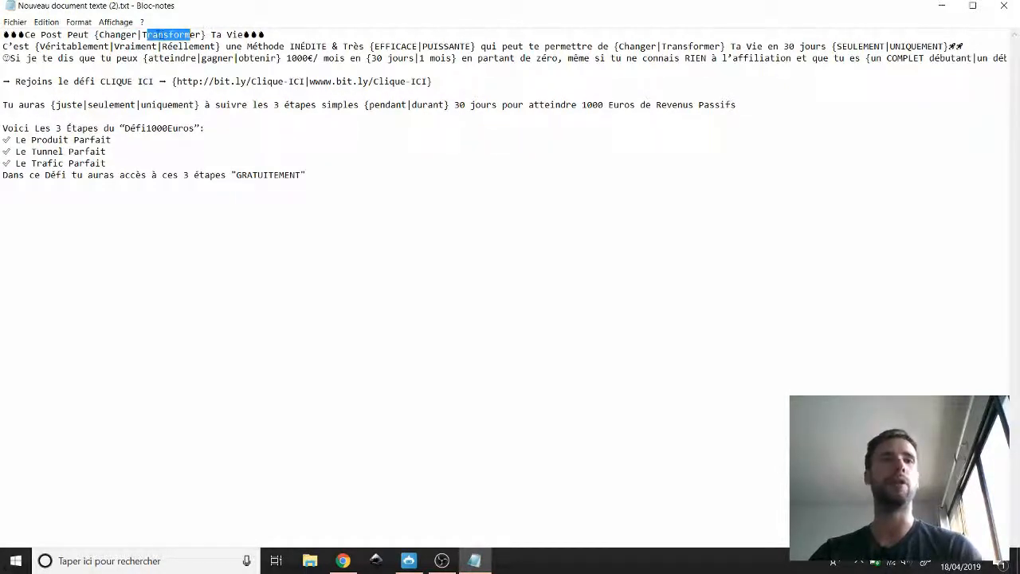
pyautogui.click(156, 35)
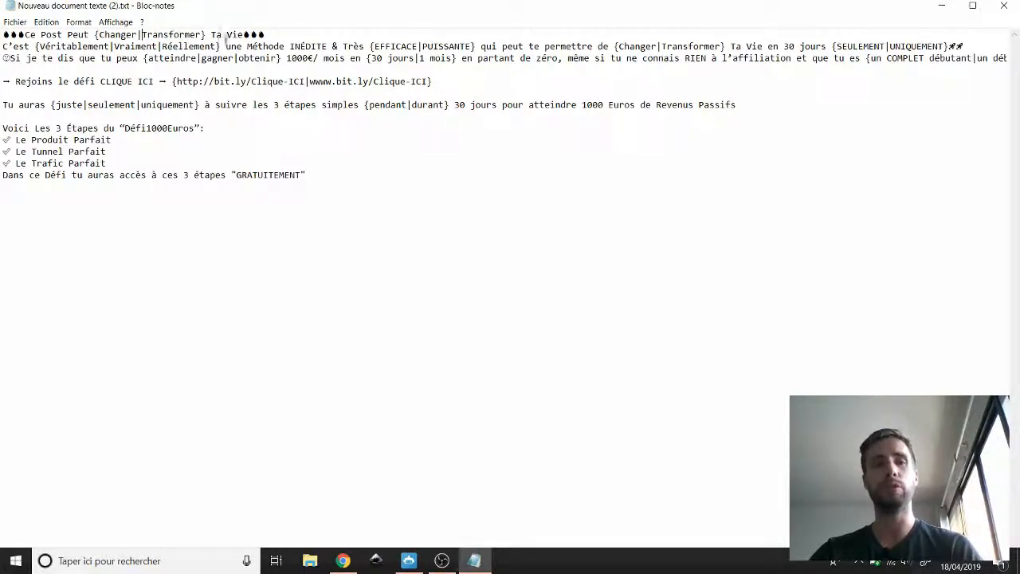
# Examine the {Véritablement|Vraiment|Réellement} and {EFFICACE|PUISSANTE} variants and the spun bit.ly link in the template.
pyautogui.moveTo(184, 45); pyautogui.dragTo(244, 41)
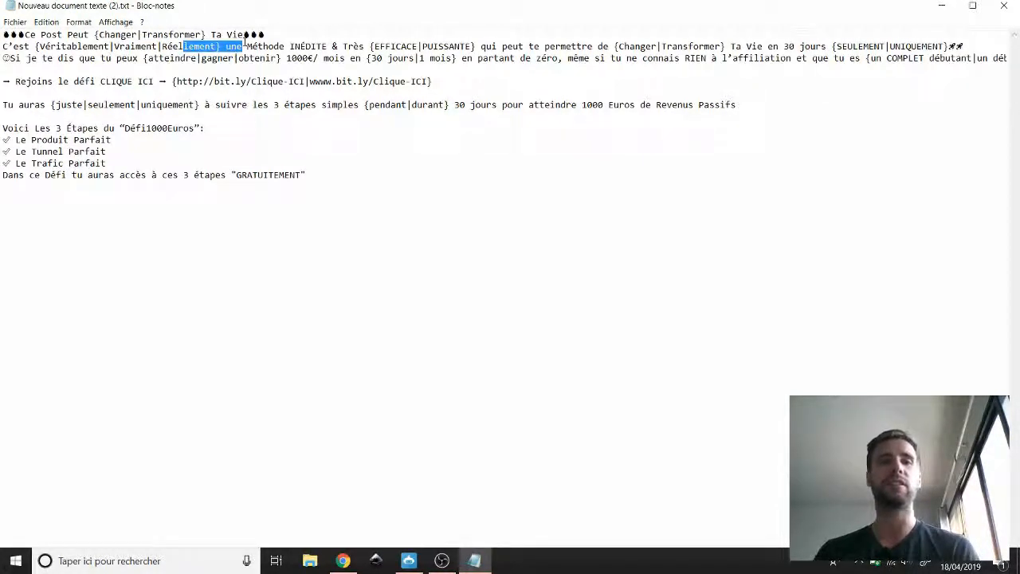
pyautogui.click(121, 58)
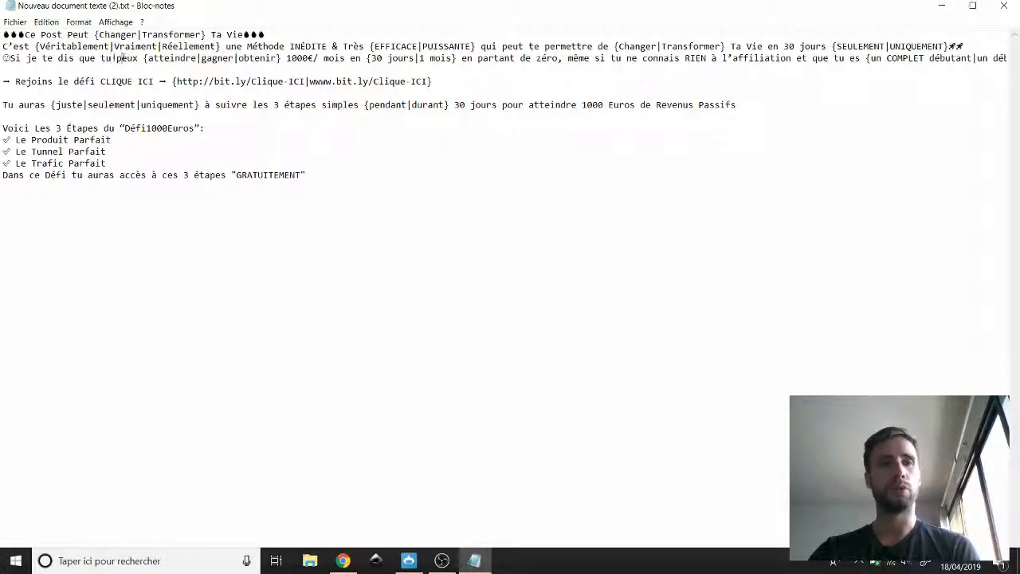
pyautogui.moveTo(40, 45); pyautogui.dragTo(217, 46)
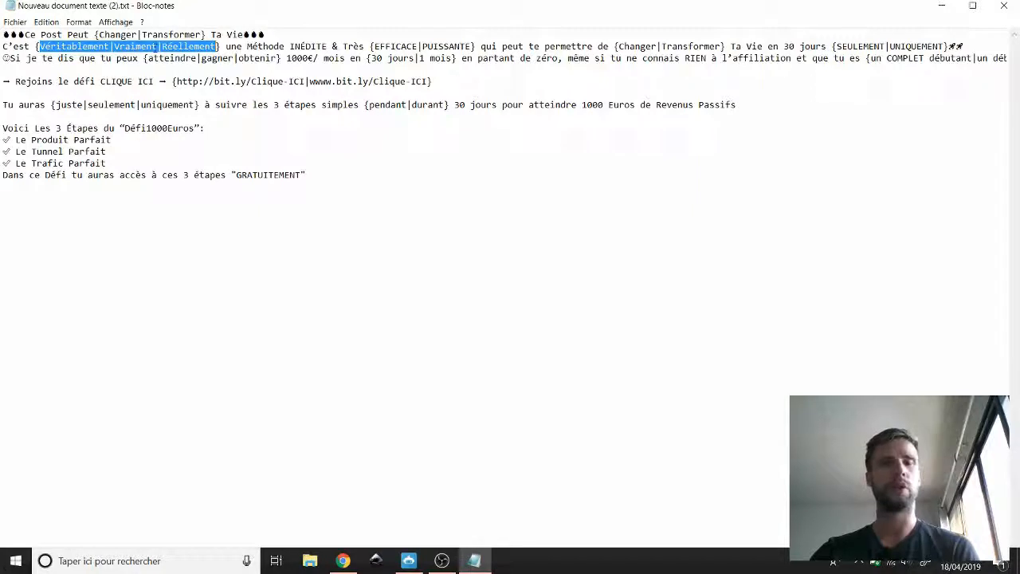
pyautogui.moveTo(391, 46); pyautogui.dragTo(449, 46)
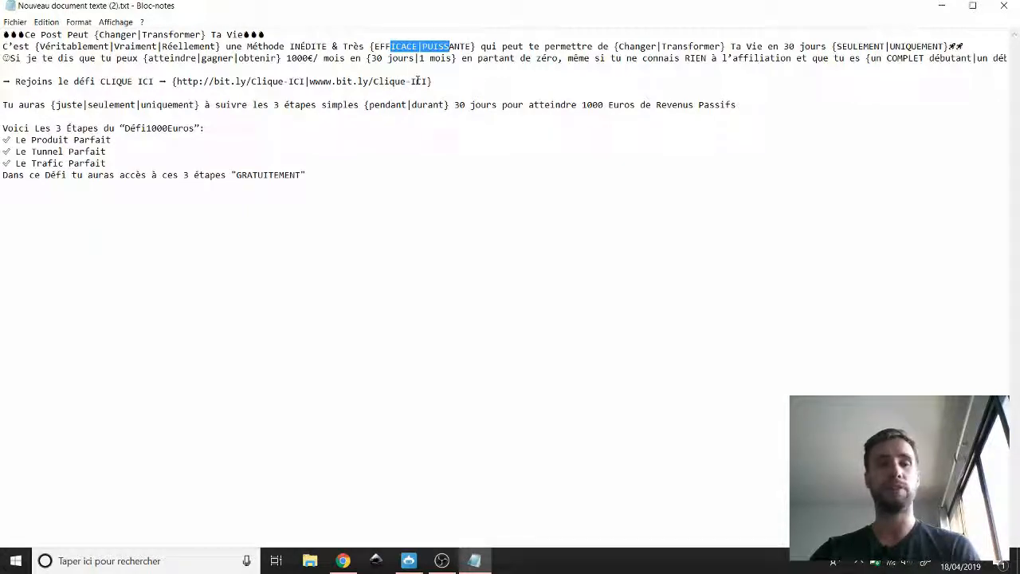
pyautogui.moveTo(421, 80); pyautogui.dragTo(321, 80)
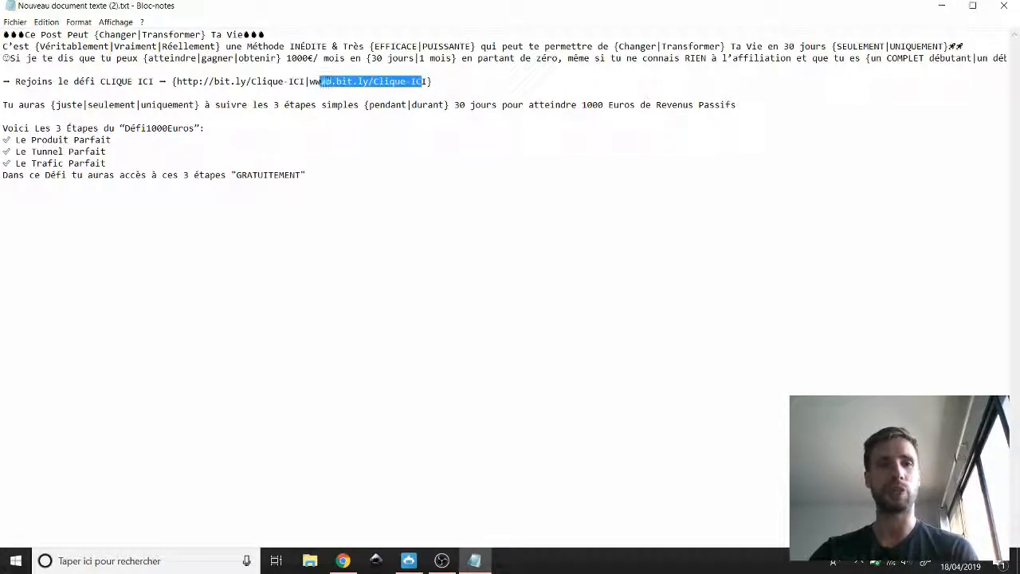
pyautogui.click(389, 73)
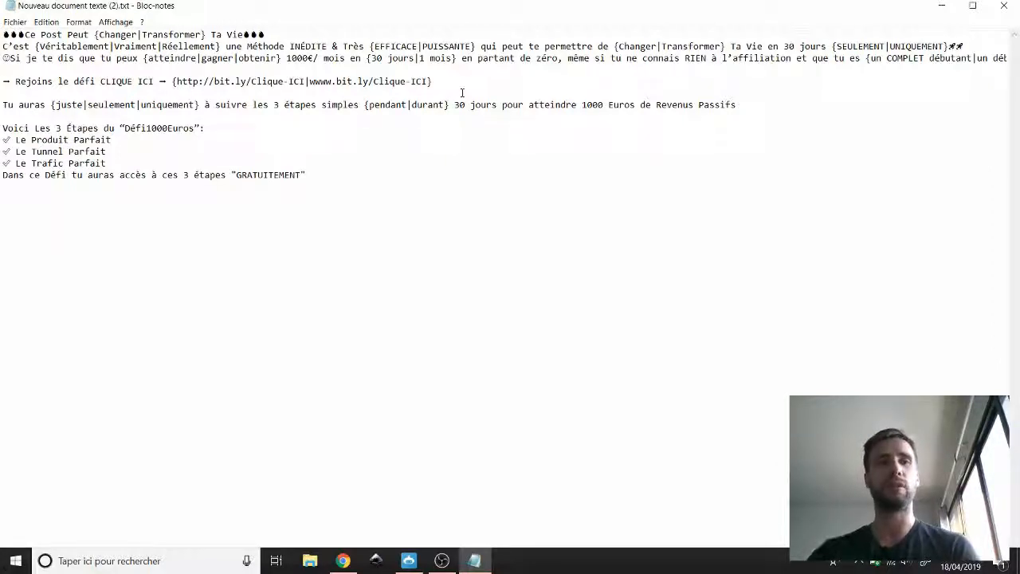
# Copy the template from its first line through "Revenus Passifs" into the Comment Text field in JARVEE.
pyautogui.moveTo(781, 103); pyautogui.dragTo(3, 24)
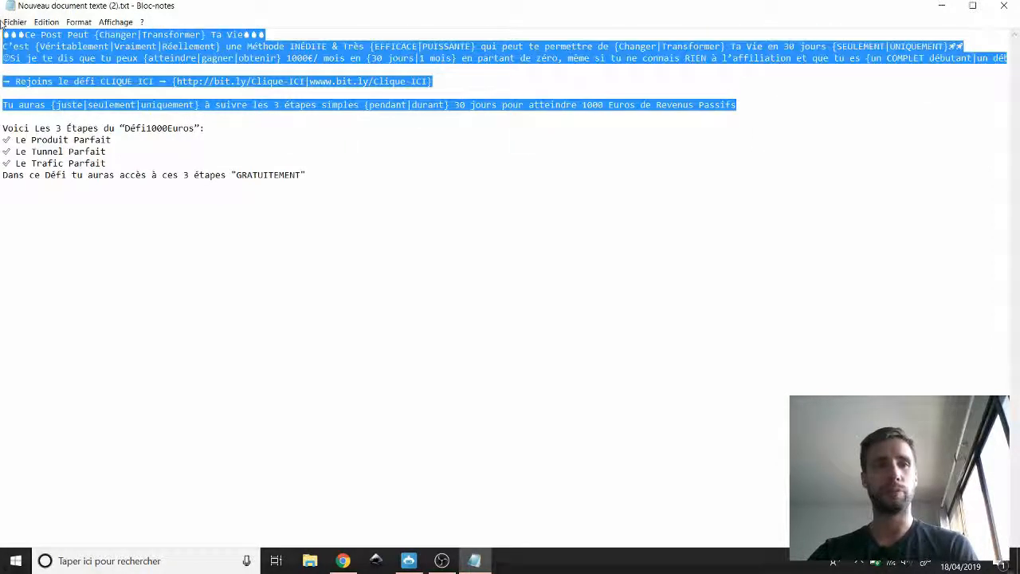
pyautogui.click(408, 560)
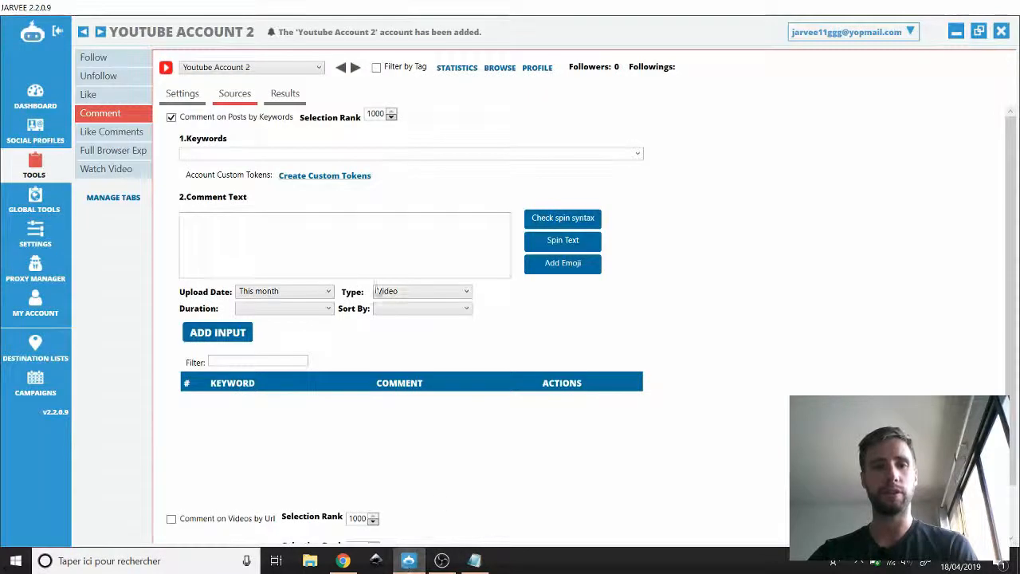
pyautogui.click(369, 250)
pyautogui.hotkey('ctrl', 'v')
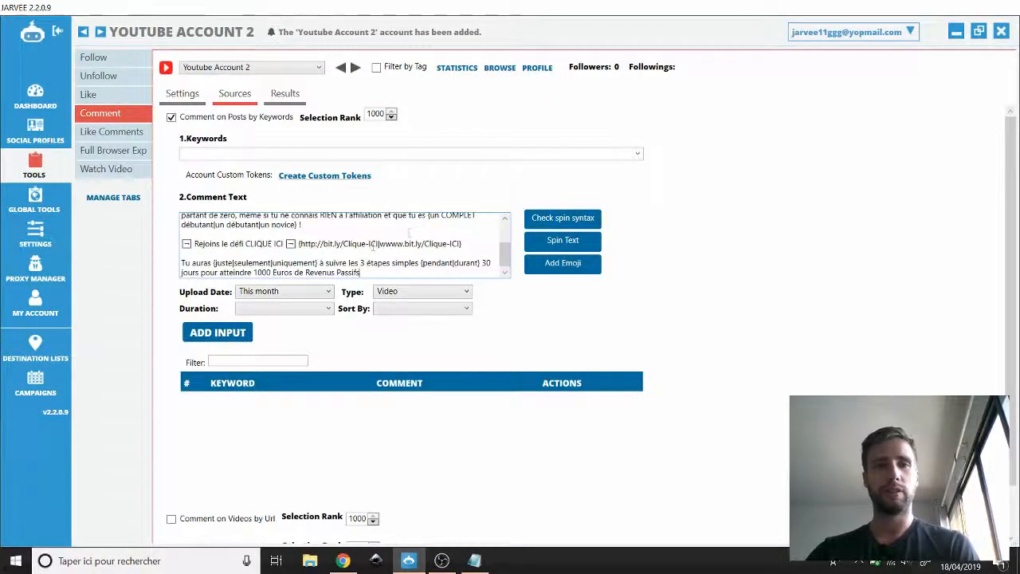
# Check the pasted comment's spin syntax and examine its statistics in the Spin Syntax Editor.
pyautogui.click(549, 227)
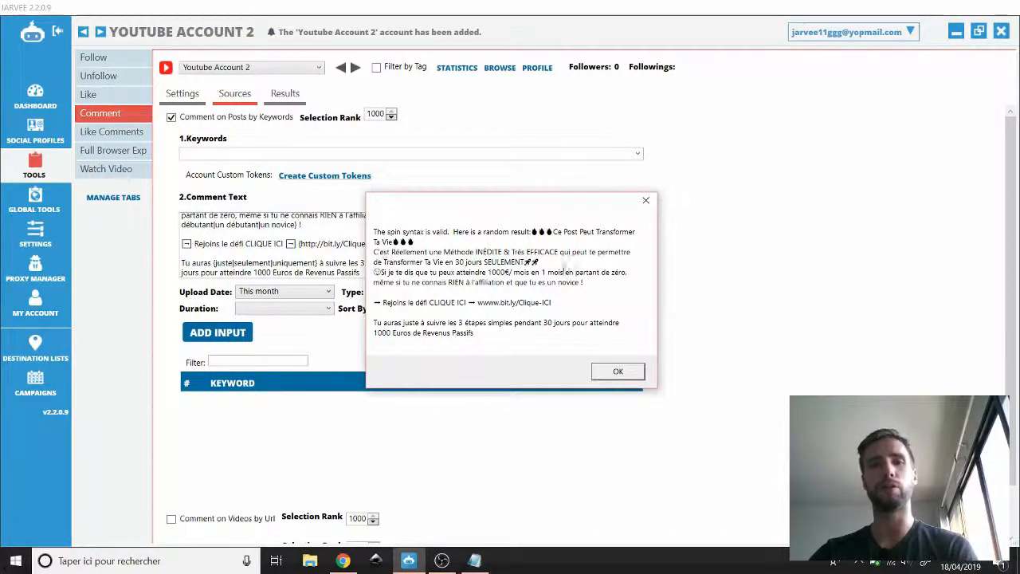
pyautogui.click(619, 373)
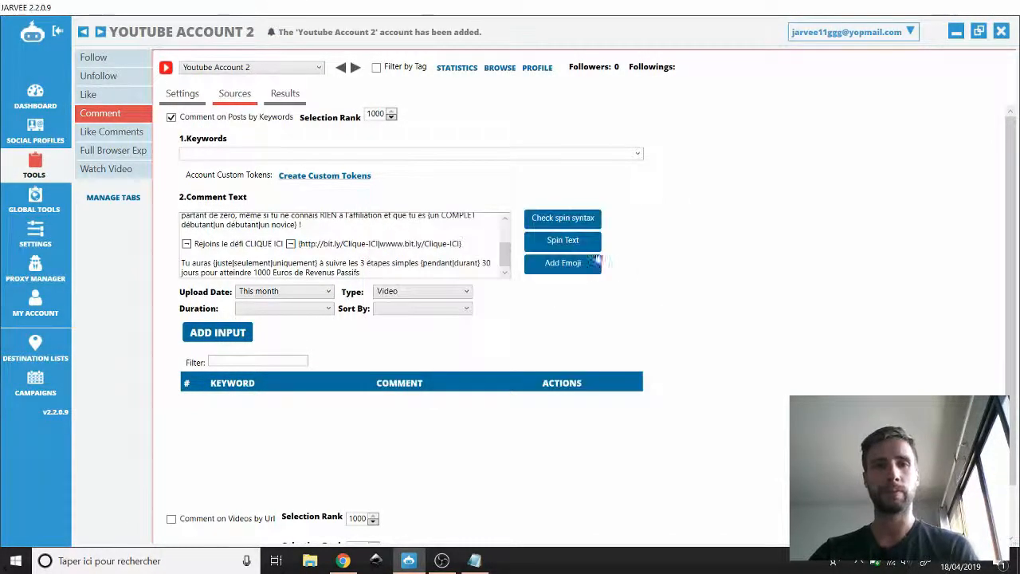
pyautogui.click(572, 244)
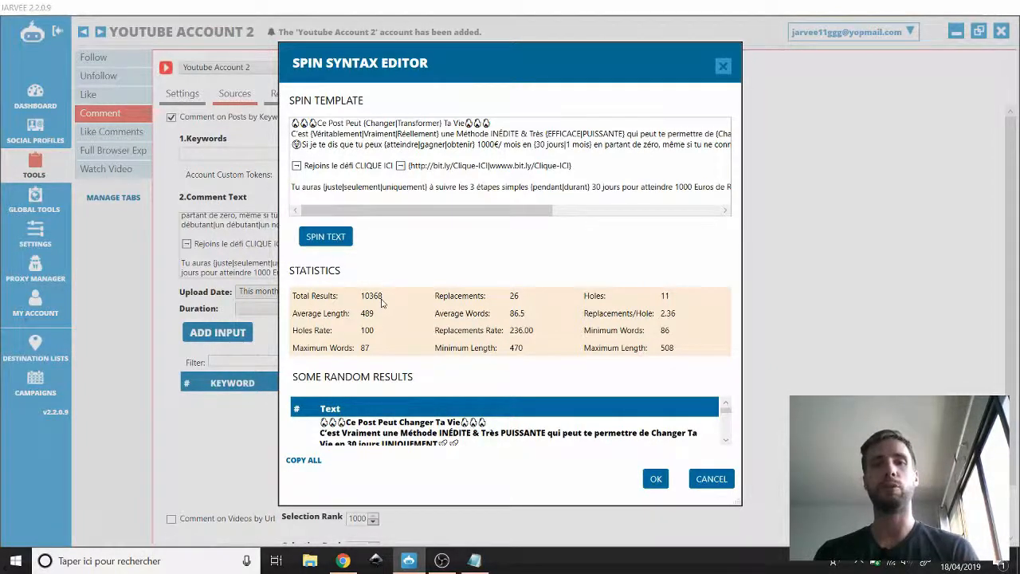
pyautogui.click(767, 303)
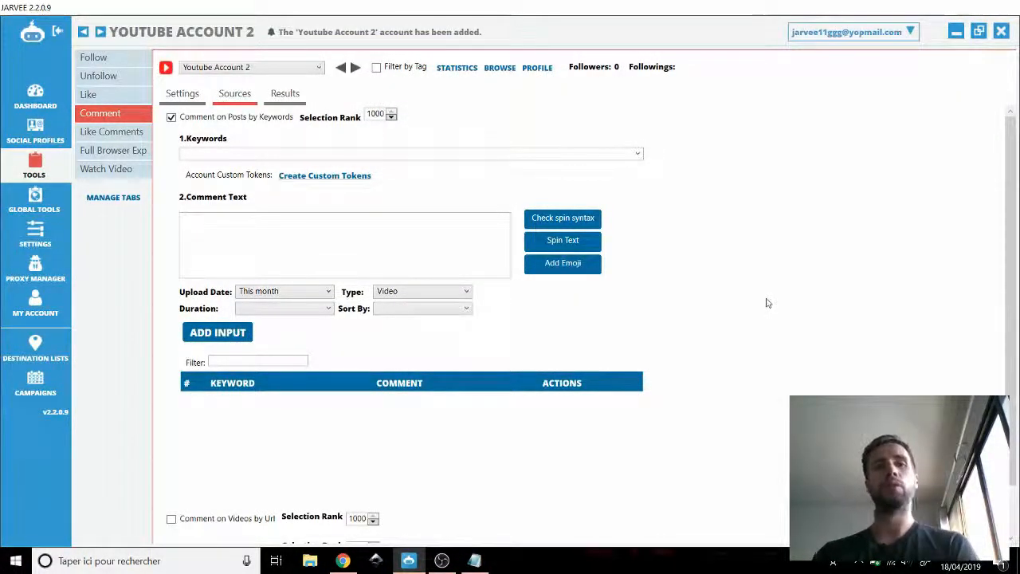
# View the empty Spin Syntax Editor, close it, and bring up the getspintax.net page in Chrome.
pyautogui.click(557, 241)
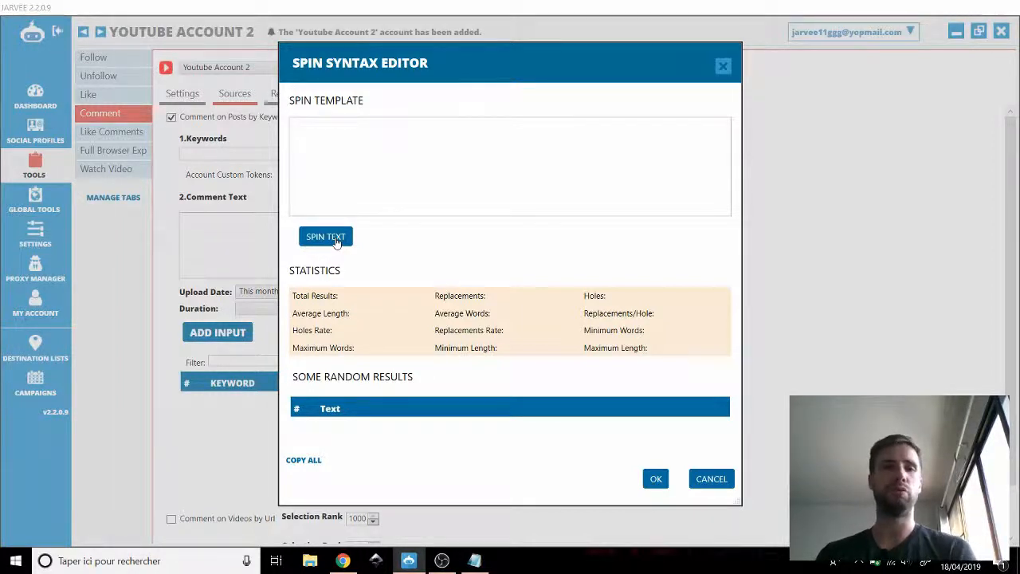
pyautogui.click(722, 66)
pyautogui.click(343, 560)
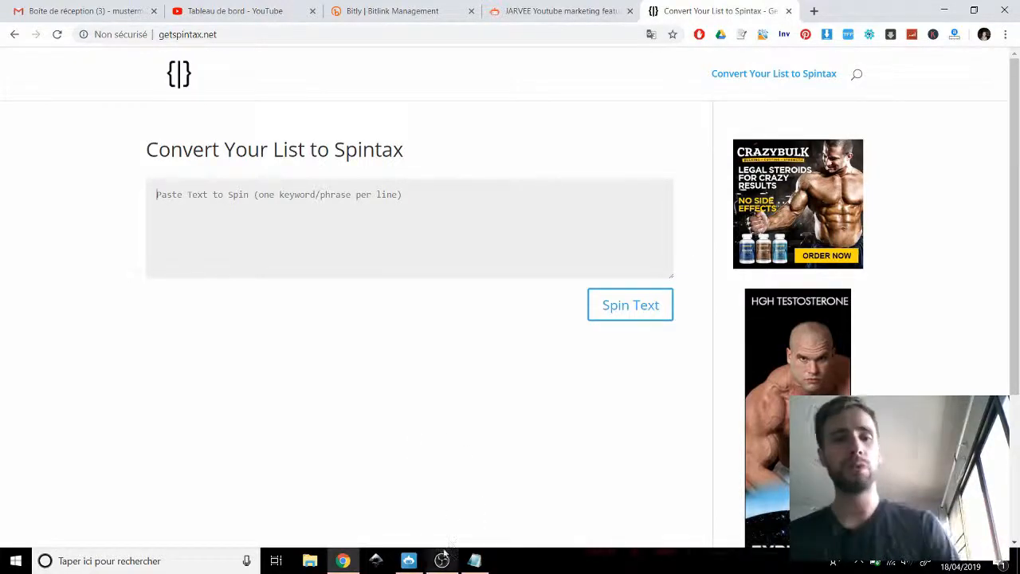
# Return to JARVEE and write "Bonjour je p'appel" followed by a first name in the Comment Text field.
pyautogui.click(408, 560)
pyautogui.click(265, 226)
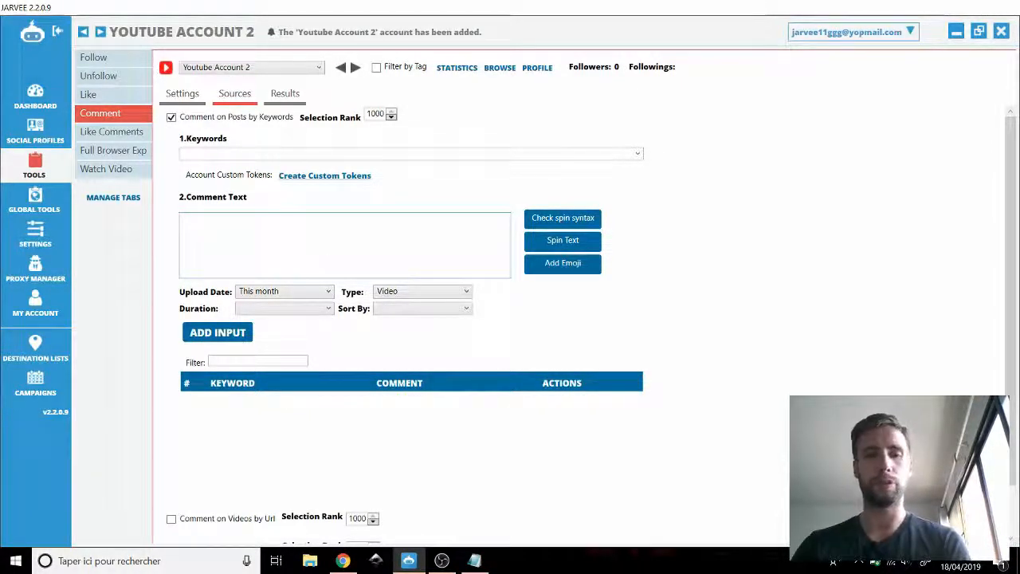
pyautogui.write('Bonjour je p')
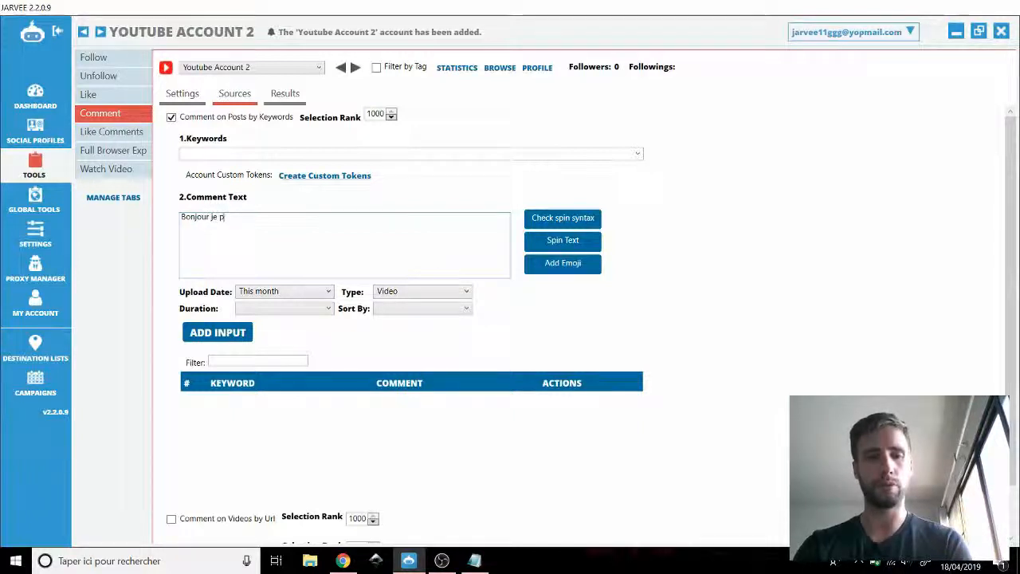
pyautogui.write("'appel a")
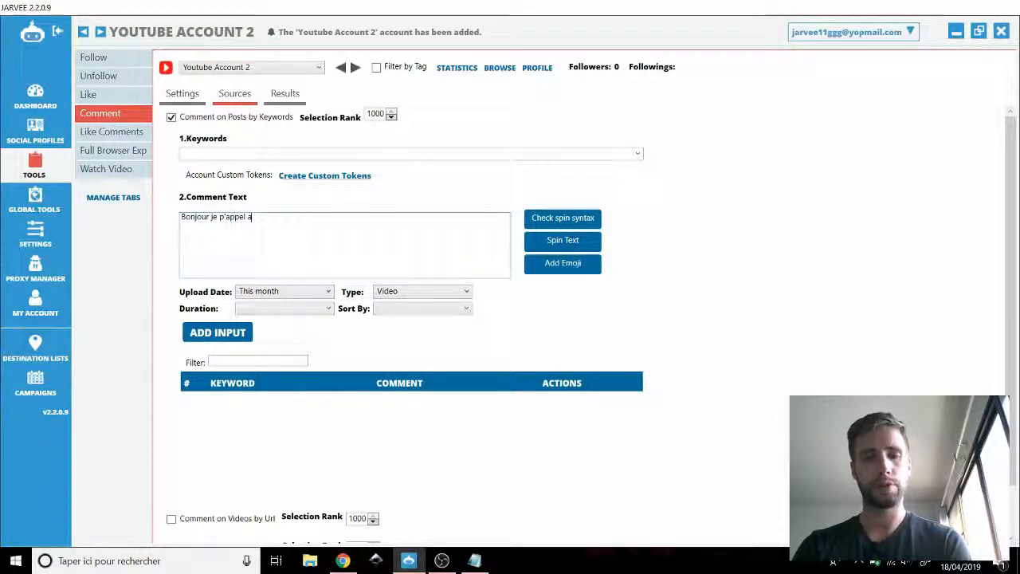
pyautogui.write('lexandr')
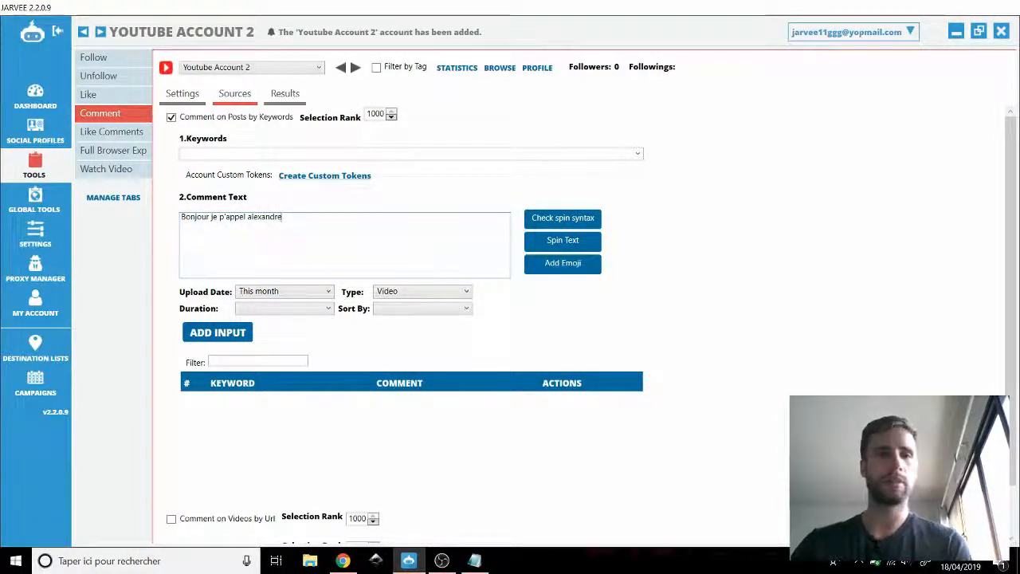
pyautogui.write('e')
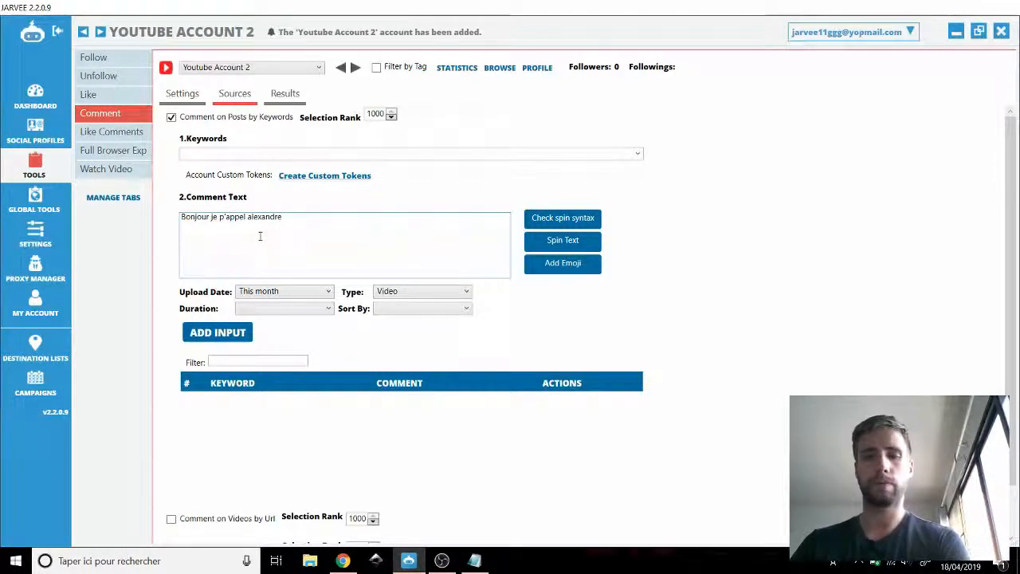
# Correct "p'appel" to "m'appel" in the comment text.
pyautogui.press('Left')
pyautogui.press('Left')
pyautogui.press('Left')
pyautogui.press('Left')
pyautogui.press('Left')
pyautogui.press('Left')
pyautogui.press('Left')
pyautogui.press('Left')
pyautogui.press('Left')
pyautogui.press('Left')
pyautogui.press('Left')
pyautogui.press('Left')
pyautogui.press('Left')
pyautogui.press('Left')
pyautogui.press('Left')
pyautogui.press('Left')
pyautogui.press('BackSpace')
pyautogui.write('m')
pyautogui.press('End')
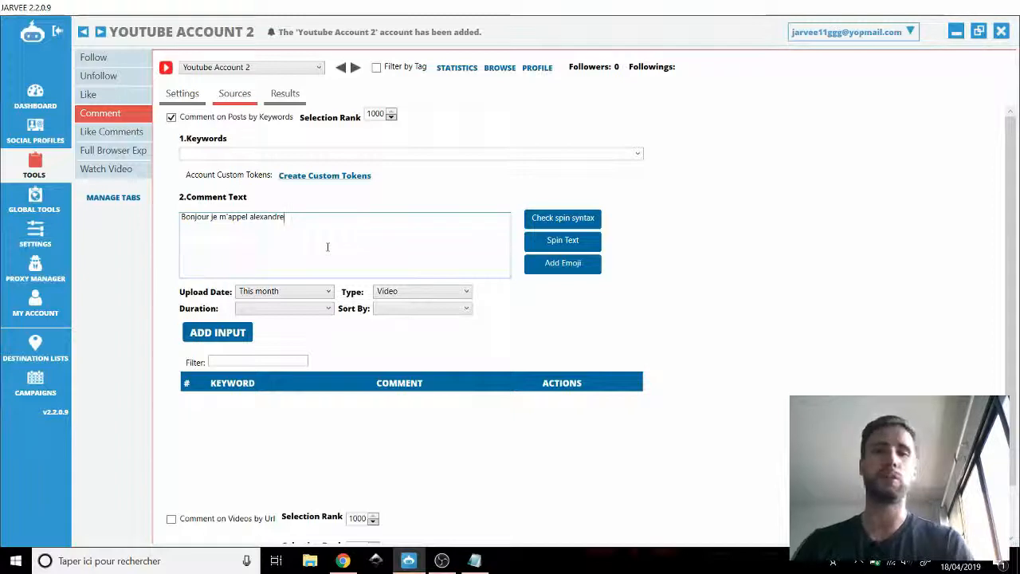
# Copy "Bonjour" from the comment text into the getspintax.net list in Chrome and add Hello, Hi and Hey on separate lines.
pyautogui.doubleClick(209, 219)
pyautogui.hotkey('ctrl', 'c')
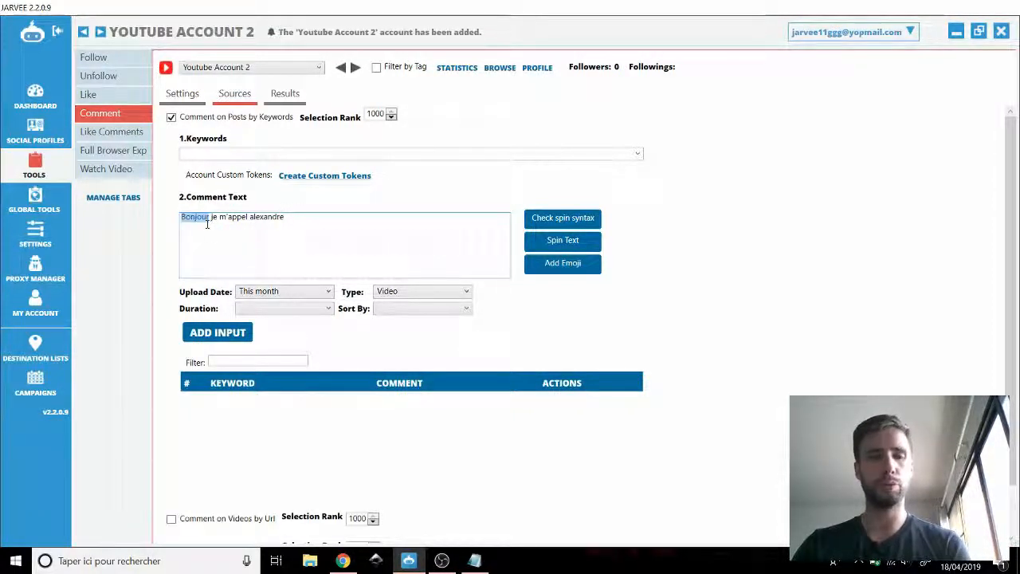
pyautogui.click(343, 560)
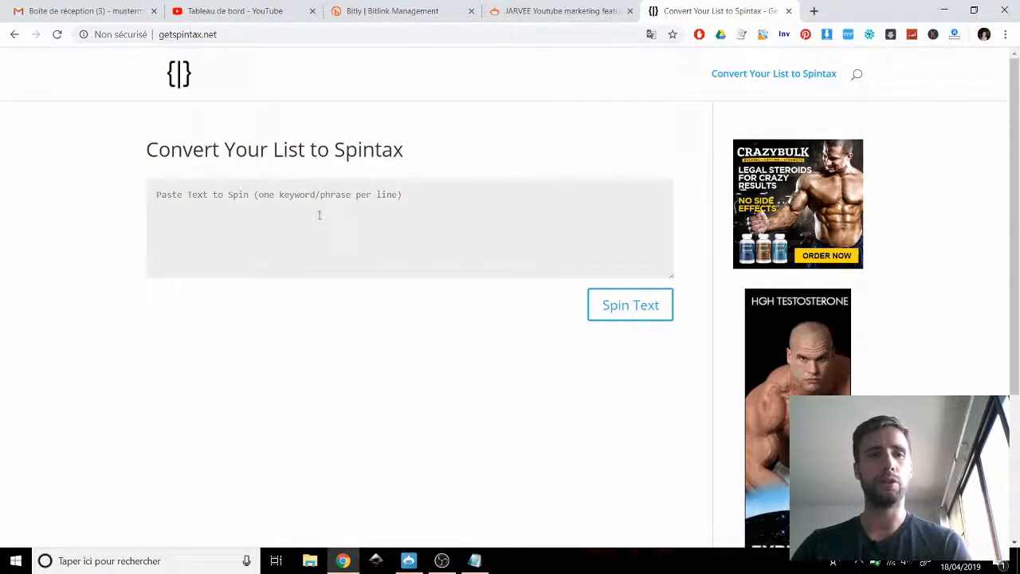
pyautogui.hotkey('ctrl', 'v')
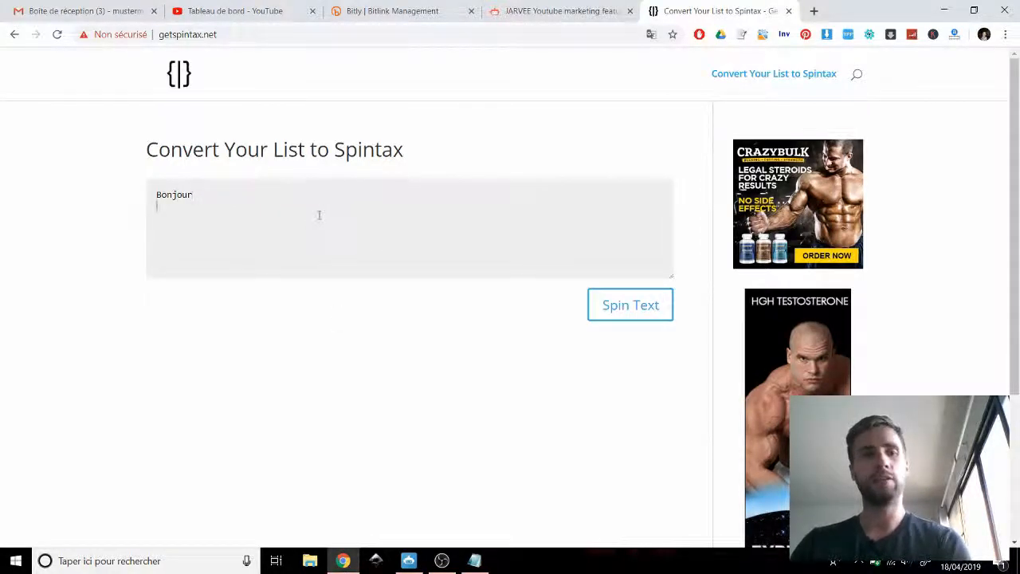
pyautogui.write('Hello ')
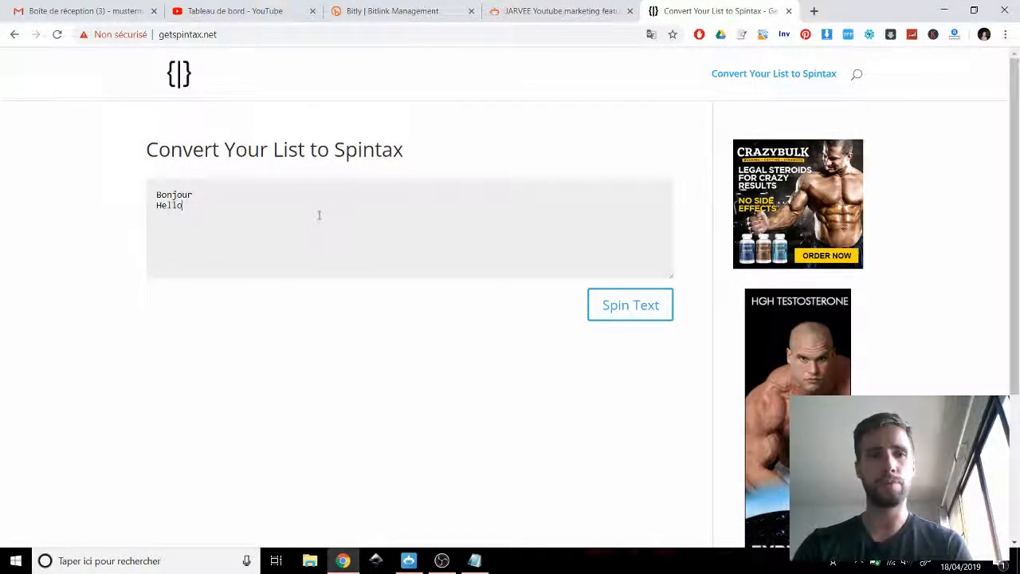
pyautogui.write('Hi')
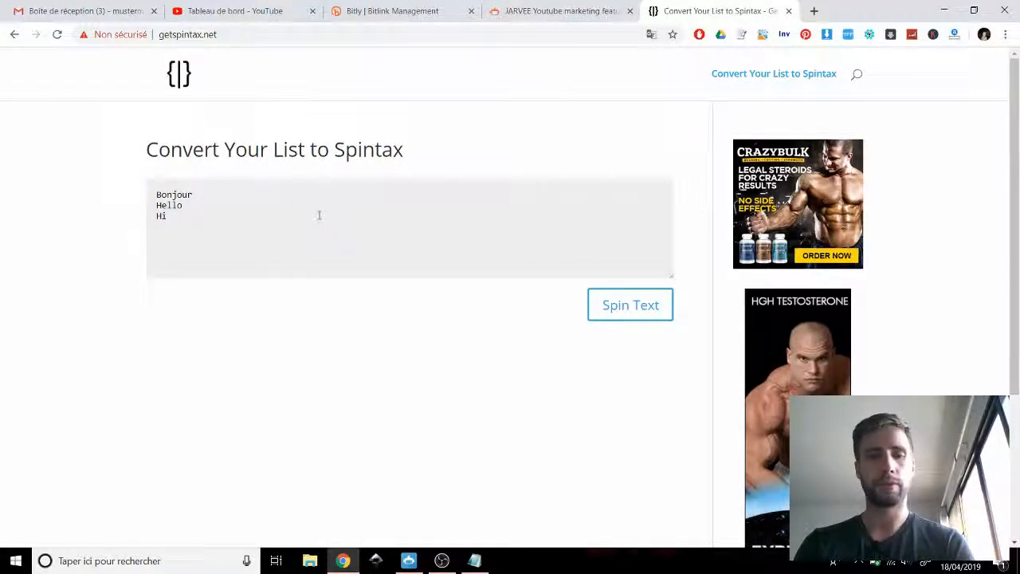
pyautogui.write('Hey')
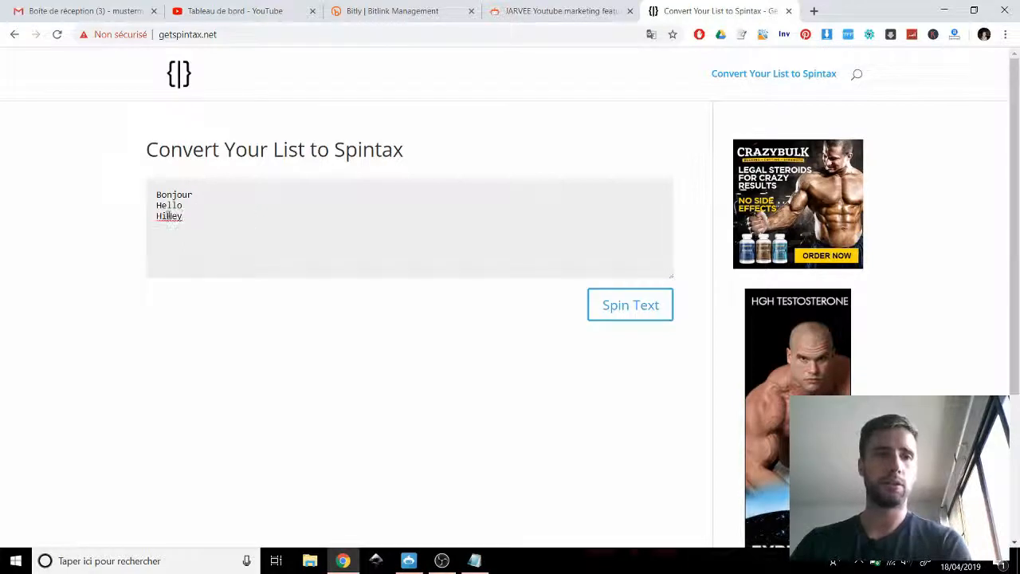
pyautogui.click(167, 216)
pyautogui.press('Return')
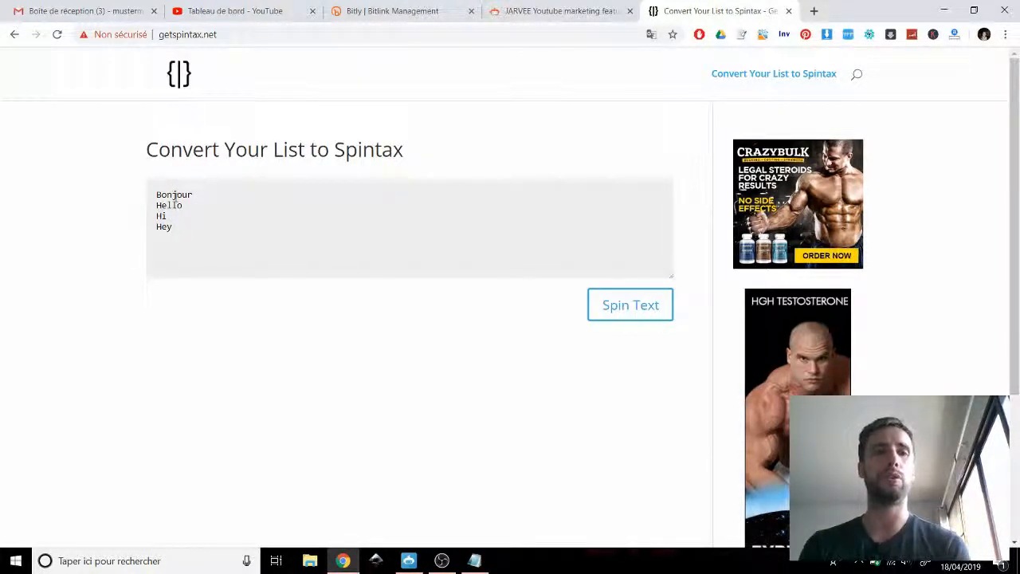
# Convert the greeting list to spintax and copy the result {Bonjour|Hello|Hi|Hey}.
pyautogui.click(627, 304)
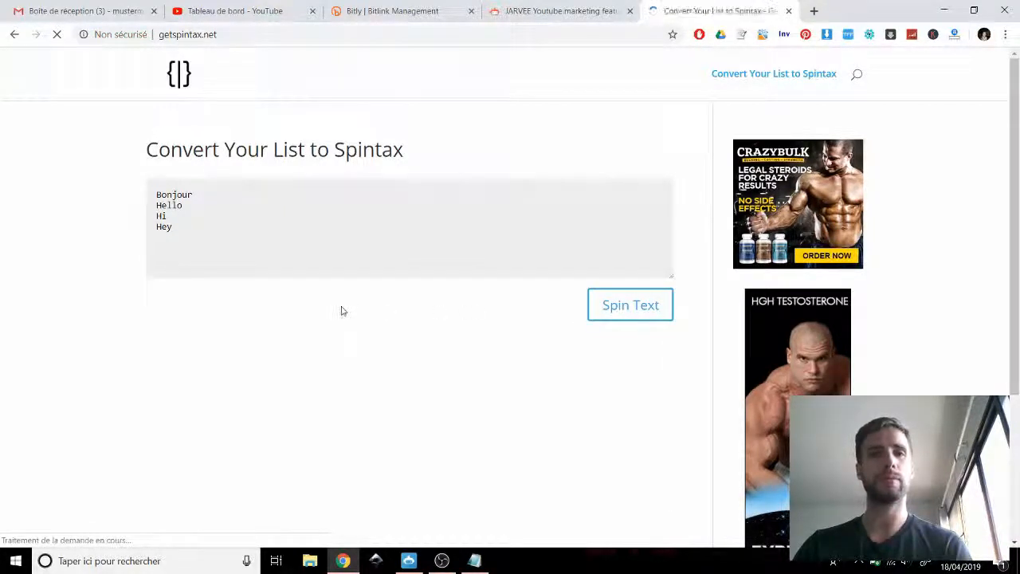
pyautogui.moveTo(290, 364); pyautogui.dragTo(158, 365)
pyautogui.hotkey('ctrl', 'c')
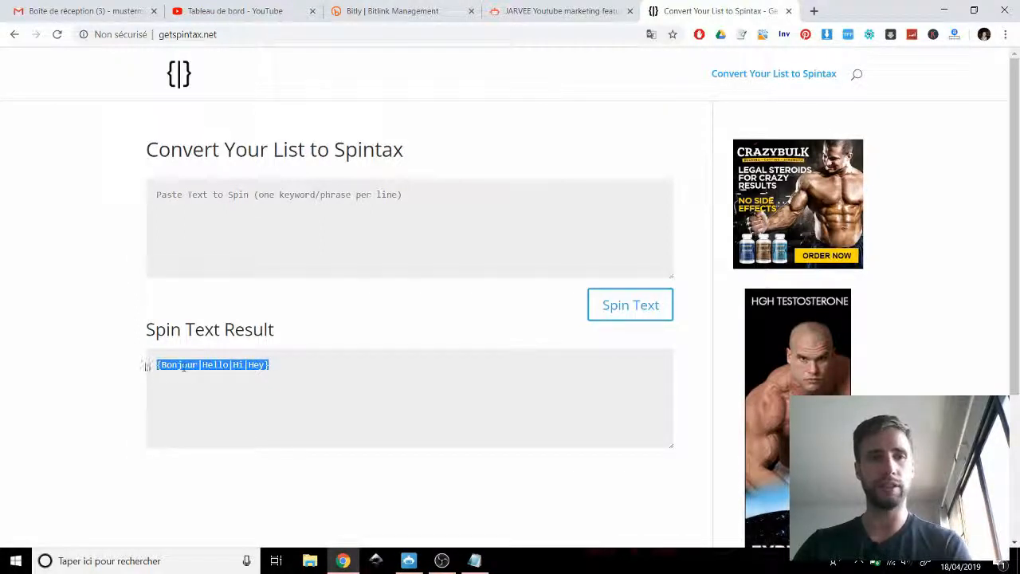
pyautogui.click(200, 367)
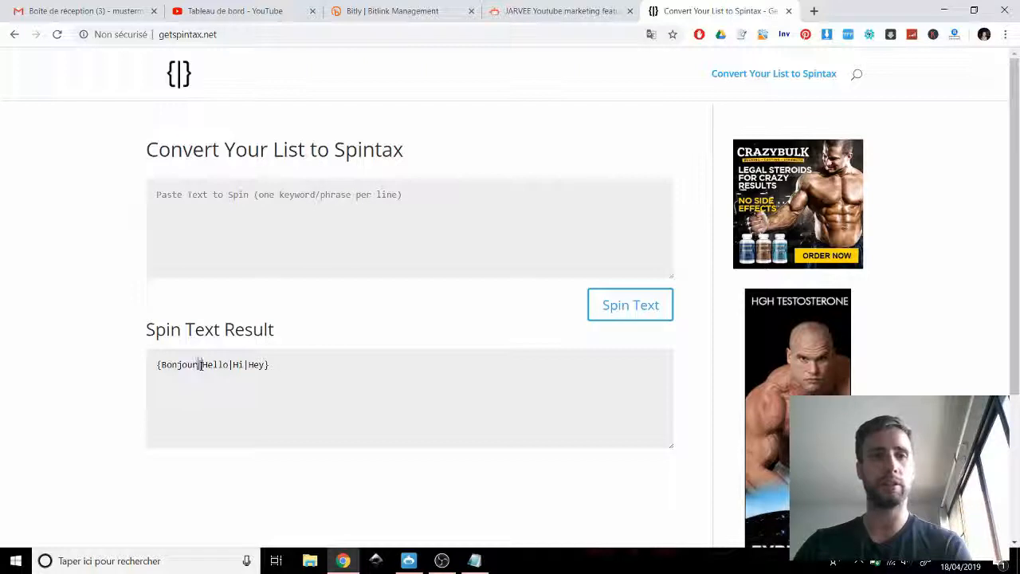
# Return to JARVEE and replace "Bonjour" in the comment text with the copied {Bonjour|Hello|Hi|Hey}.
pyautogui.click(408, 561)
pyautogui.click(212, 217)
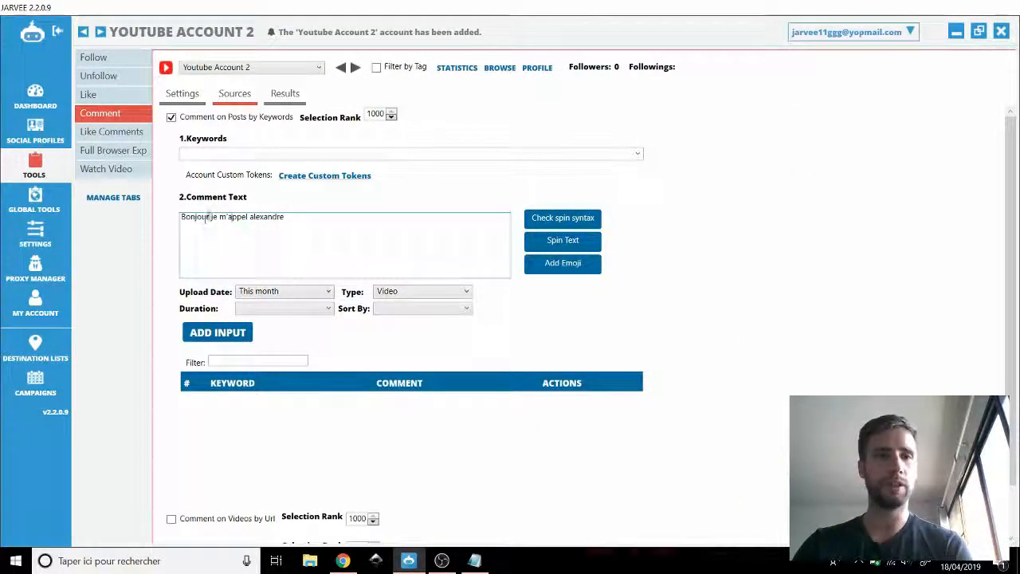
pyautogui.doubleClick(209, 217)
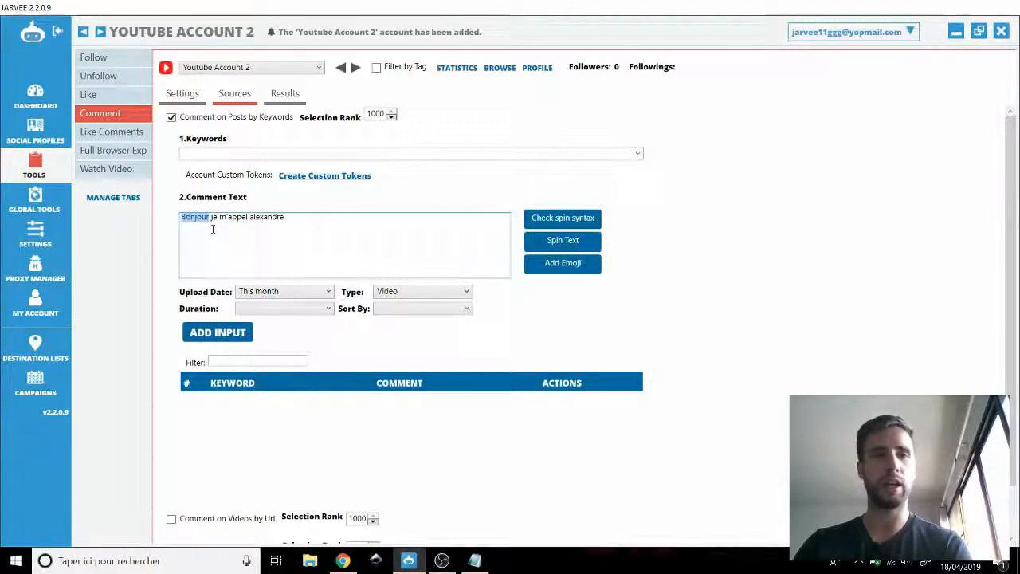
pyautogui.hotkey('ctrl', 'v')
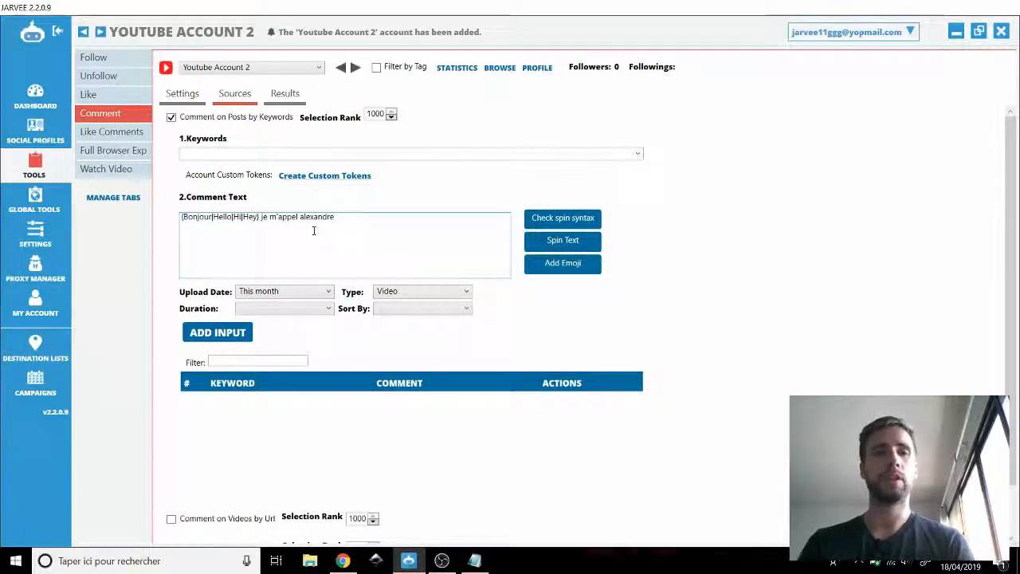
# Copy the first name from the JARVEE comment text and paste it into the getspintax.net list in Chrome.
pyautogui.click(342, 561)
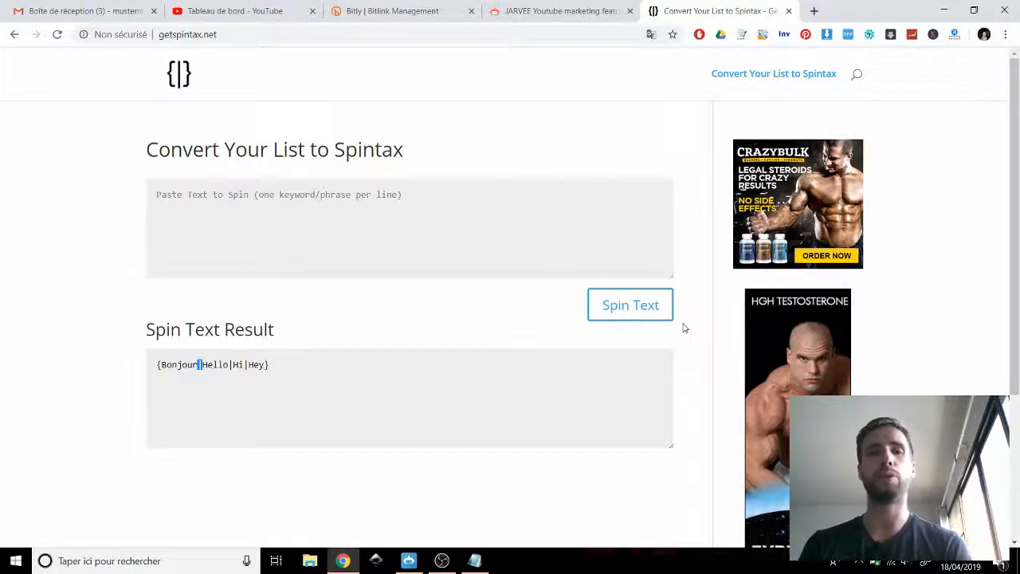
pyautogui.click(408, 561)
pyautogui.doubleClick(316, 217)
pyautogui.hotkey('ctrl', 'c')
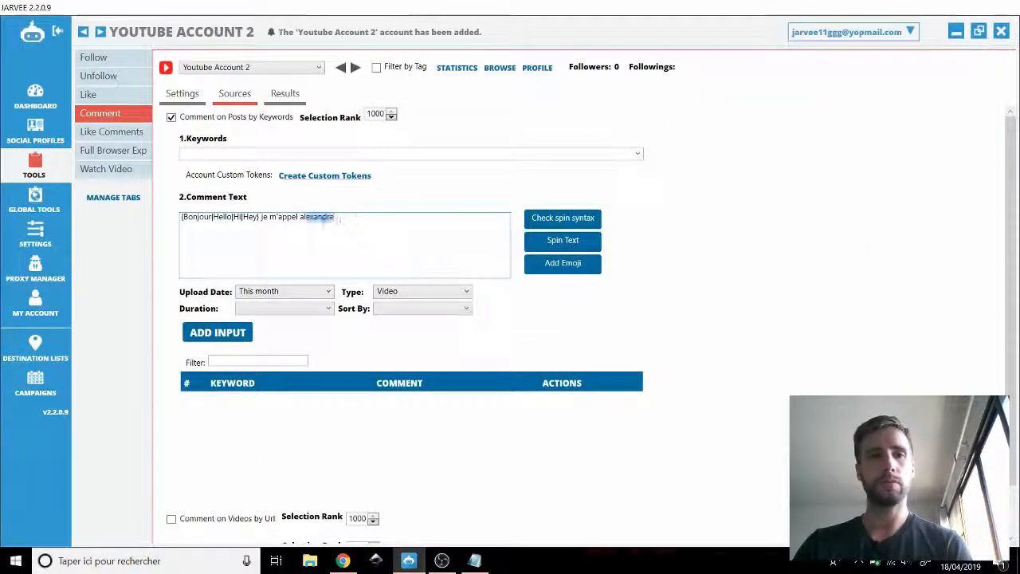
pyautogui.click(343, 560)
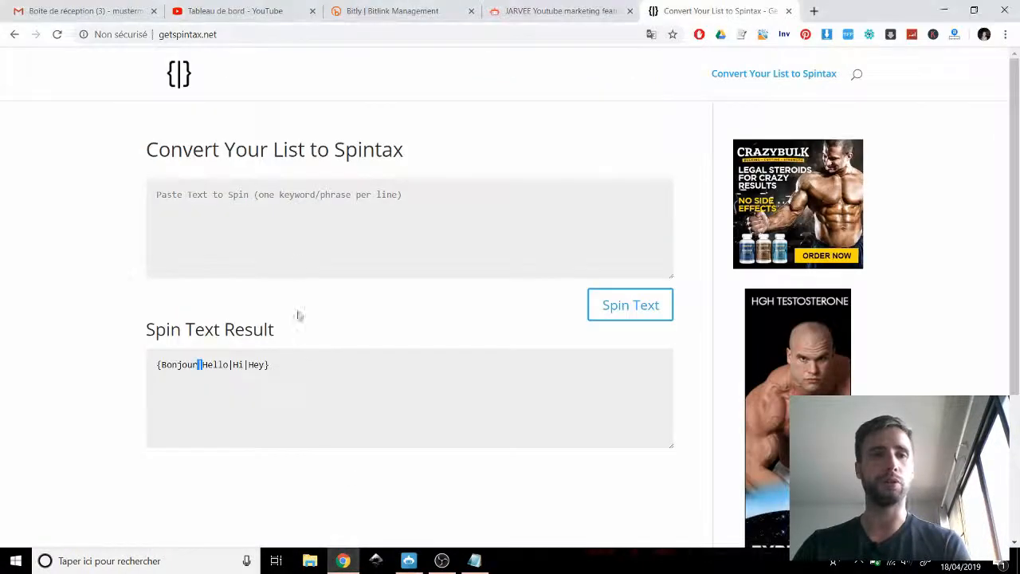
pyautogui.click(284, 223)
pyautogui.hotkey('ctrl', 'v')
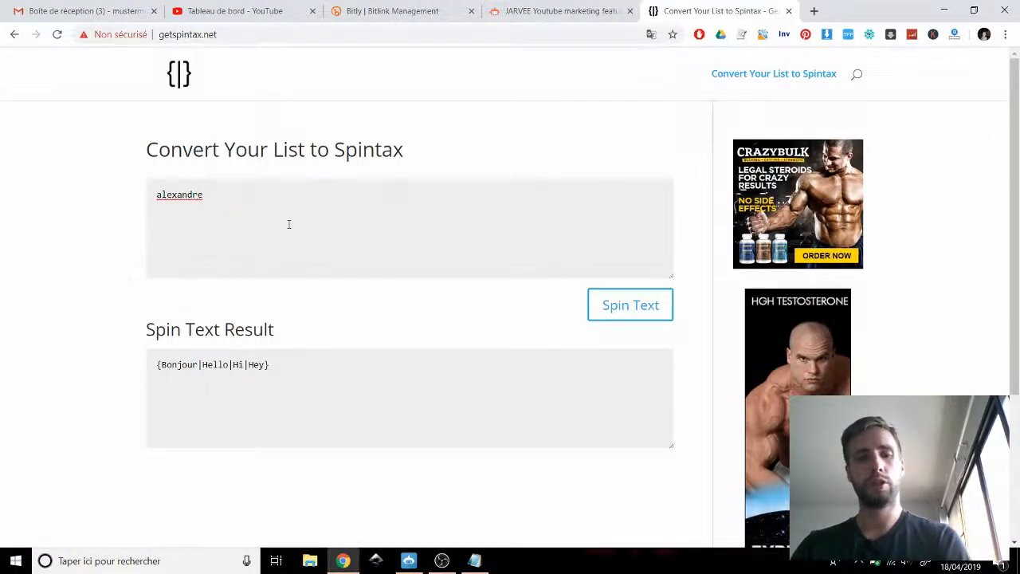
# Add two more first names to the list, each on its own line.
pyautogui.press('Return')
pyautogui.write('jeremy')
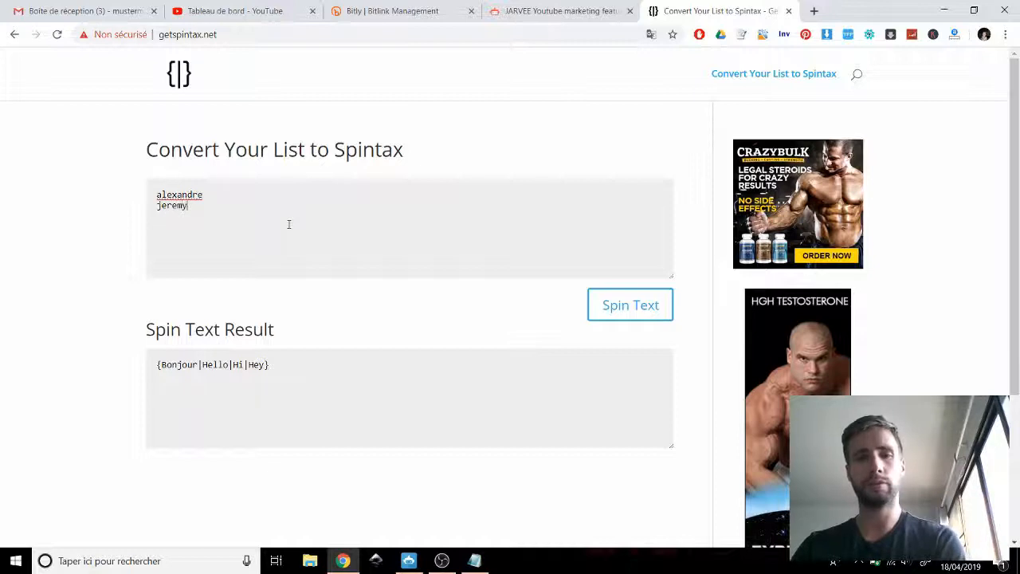
pyautogui.press('Return')
pyautogui.write('davi')
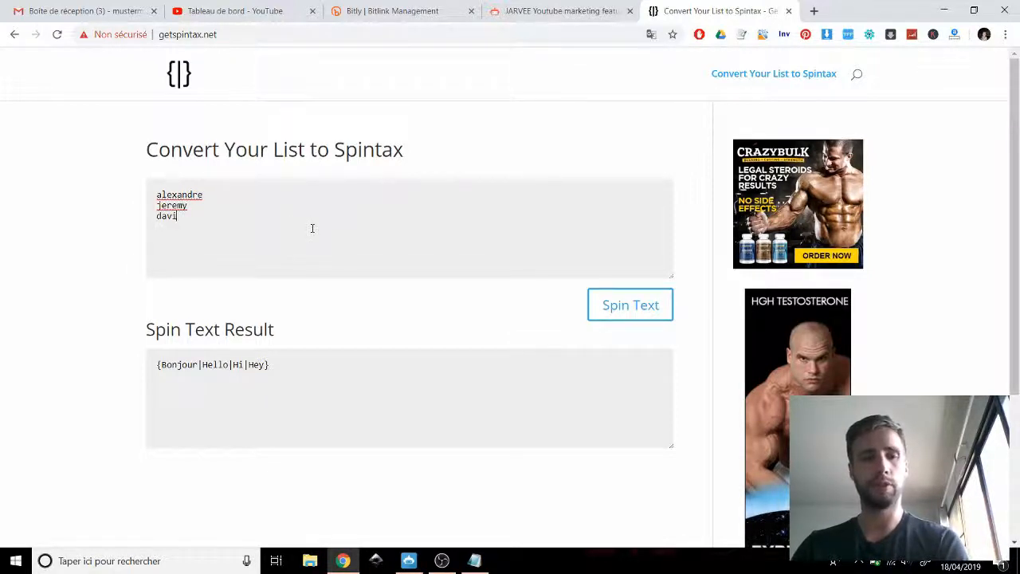
pyautogui.write('d')
# Convert the first-name list to spintax and replace the first name in JARVEE's comment text with the result.
pyautogui.click(651, 315)
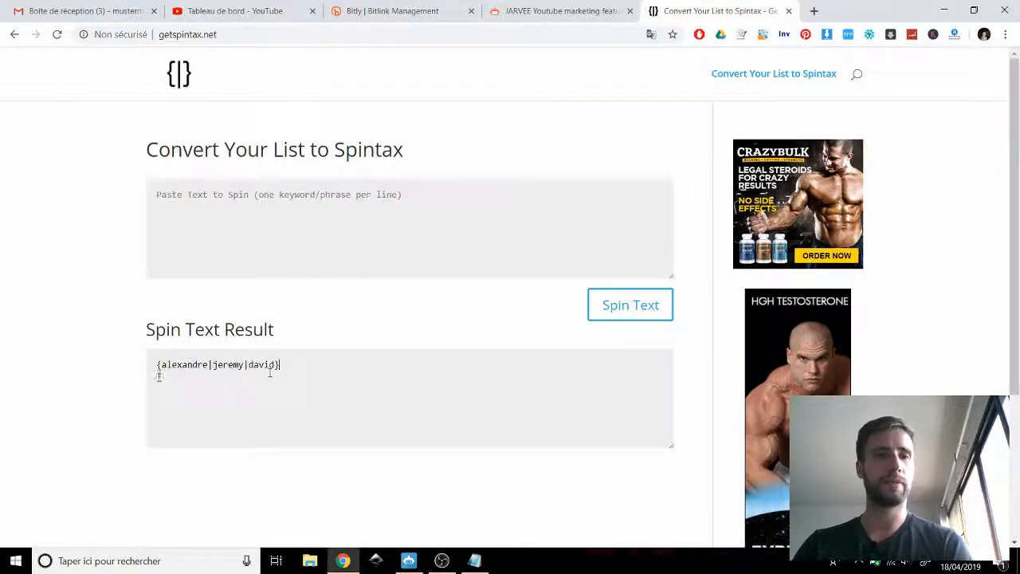
pyautogui.moveTo(270, 373); pyautogui.dragTo(95, 380)
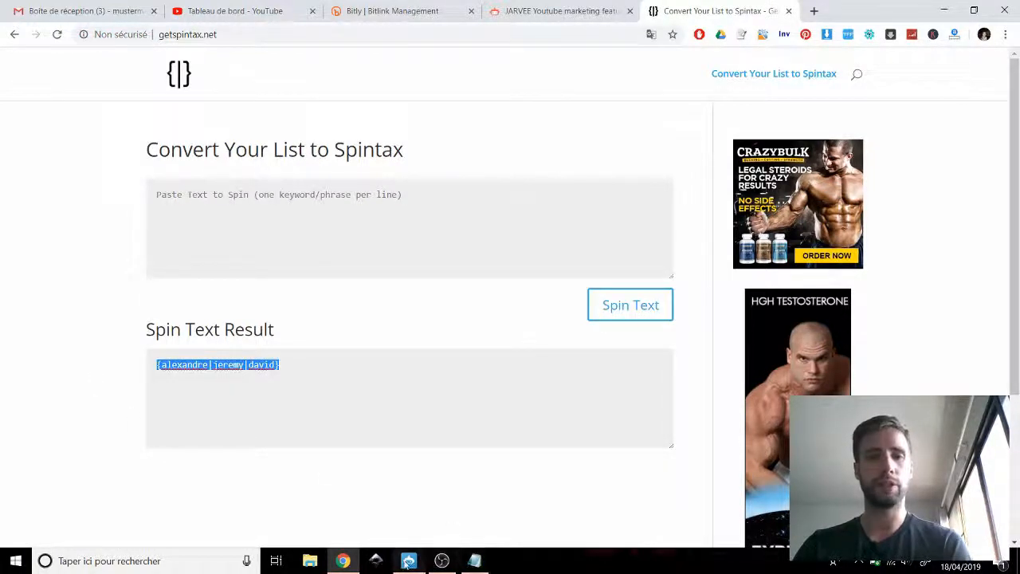
pyautogui.click(474, 561)
pyautogui.click(379, 236)
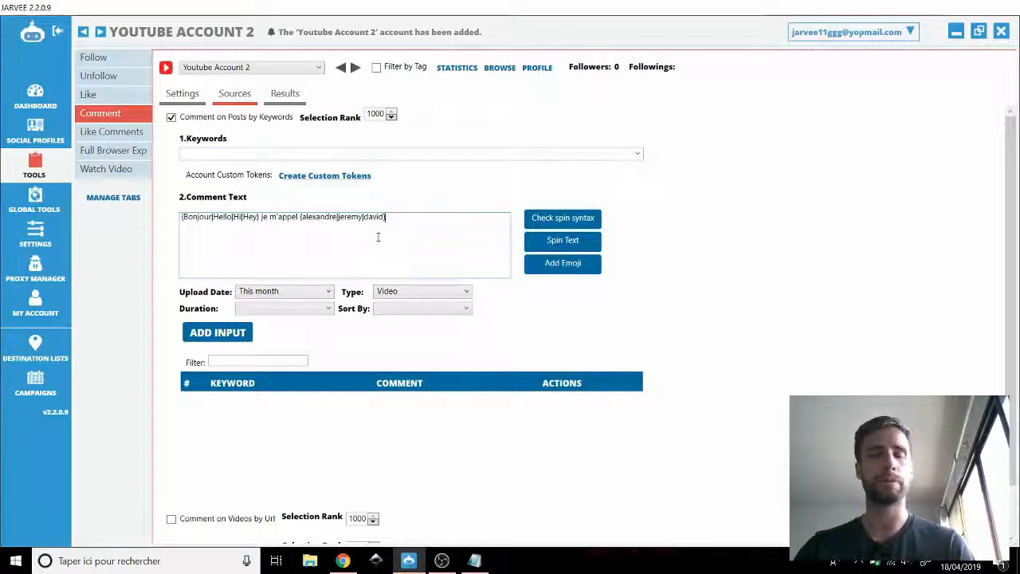
# In Chrome, paste the getspintax.net page address into the list twice, removing the trailing slash from the second line.
pyautogui.click(343, 560)
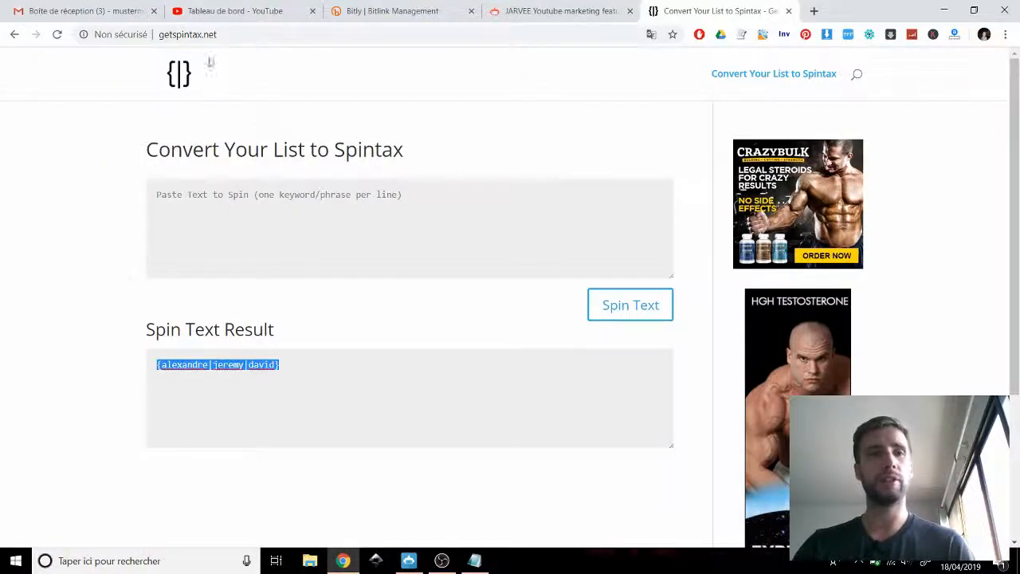
pyautogui.click(227, 34)
pyautogui.hotkey('ctrl', 'c')
pyautogui.click(282, 198)
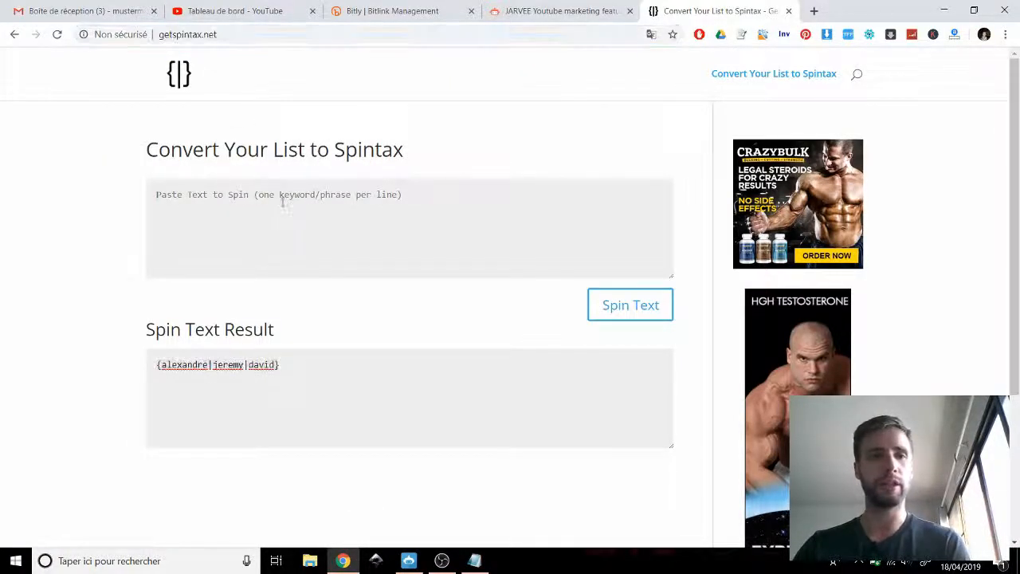
pyautogui.hotkey('ctrl', 'v')
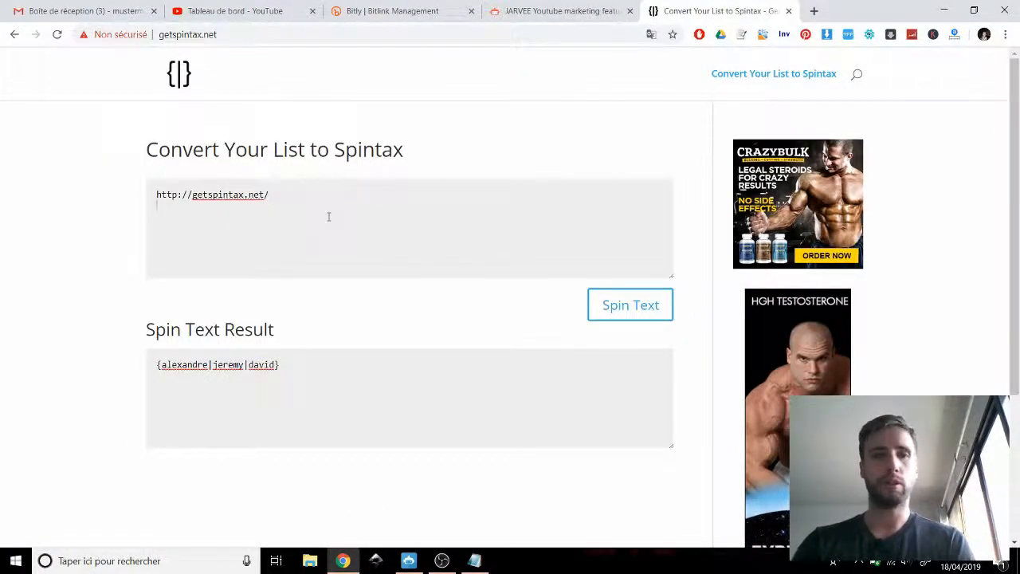
pyautogui.hotkey('ctrl', 'v')
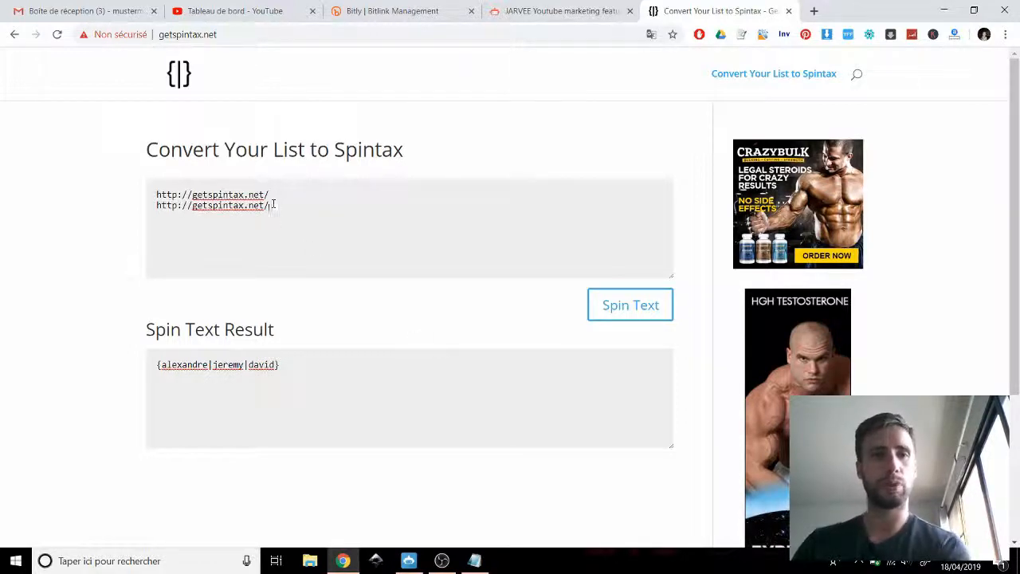
pyautogui.press('BackSpace')
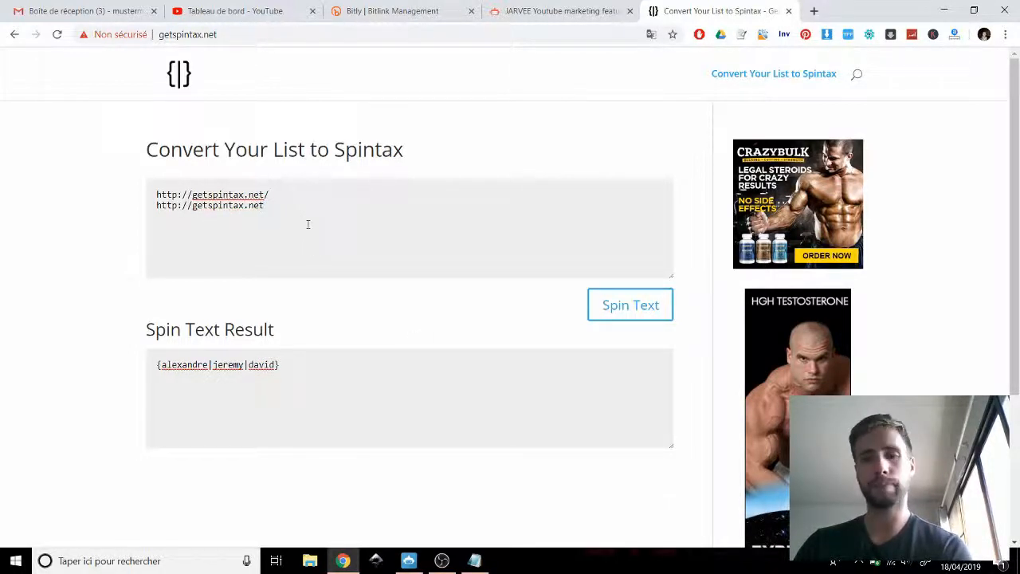
pyautogui.press('Return')
pyautogui.hotkey('ctrl', 'v')
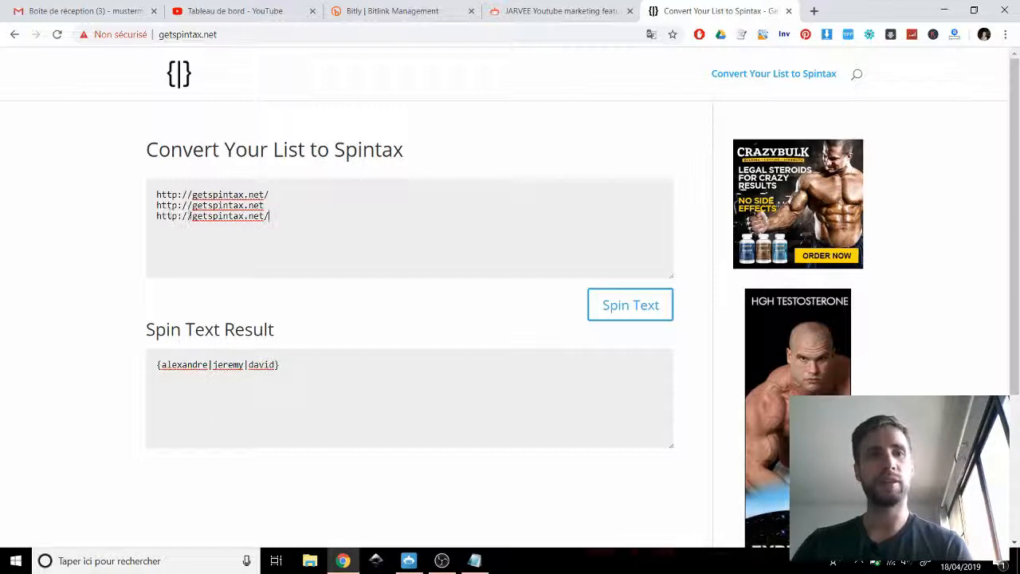
pyautogui.moveTo(192, 219); pyautogui.dragTo(110, 220)
pyautogui.write('www.')
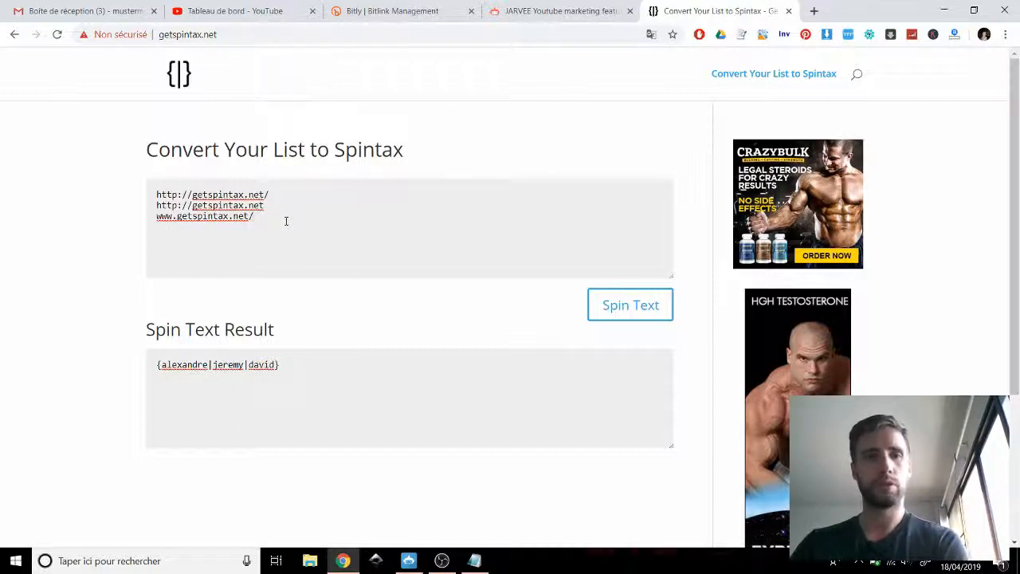
pyautogui.hotkey('ctrl', 'v')
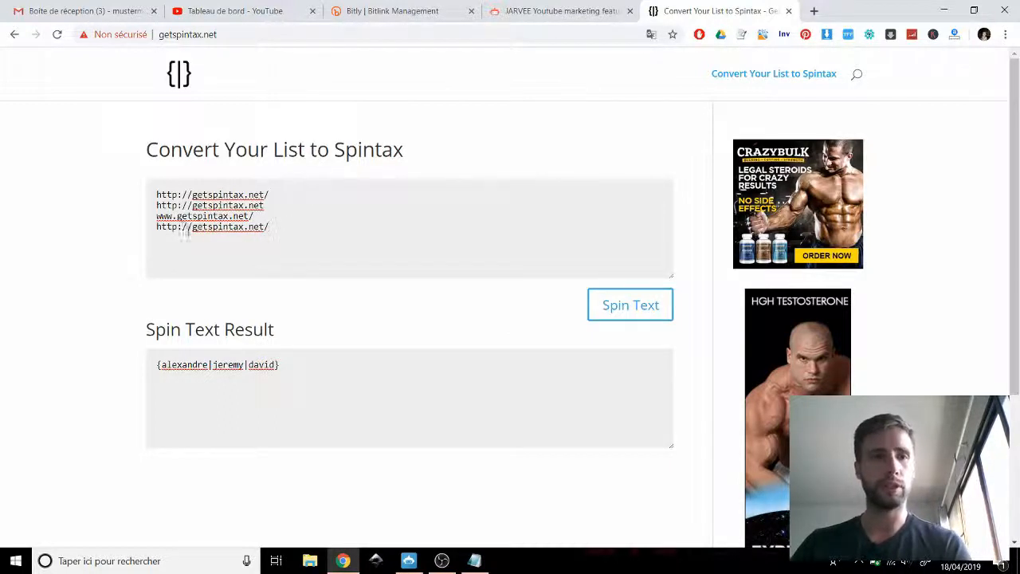
pyautogui.write('www.')
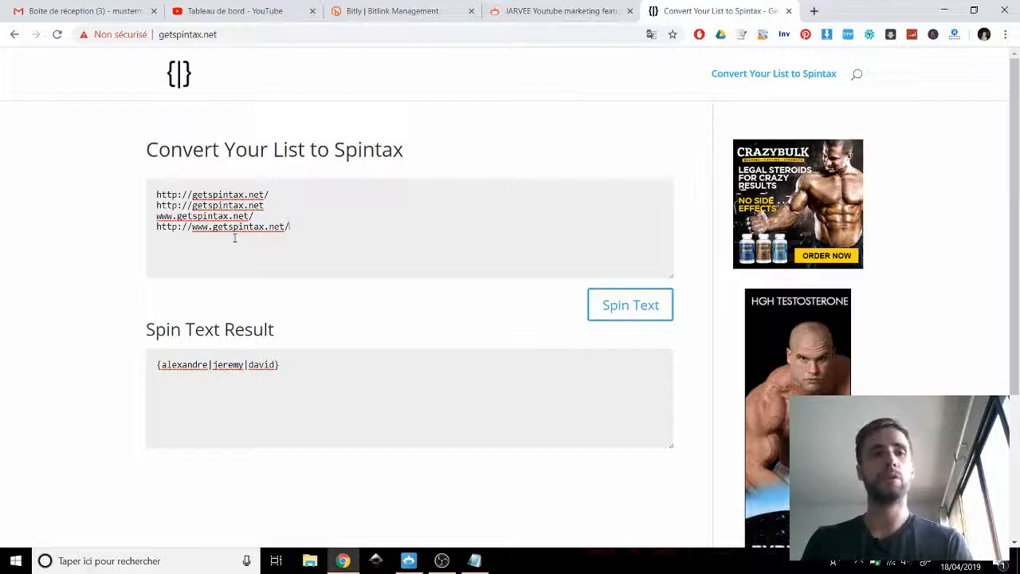
pyautogui.click(613, 302)
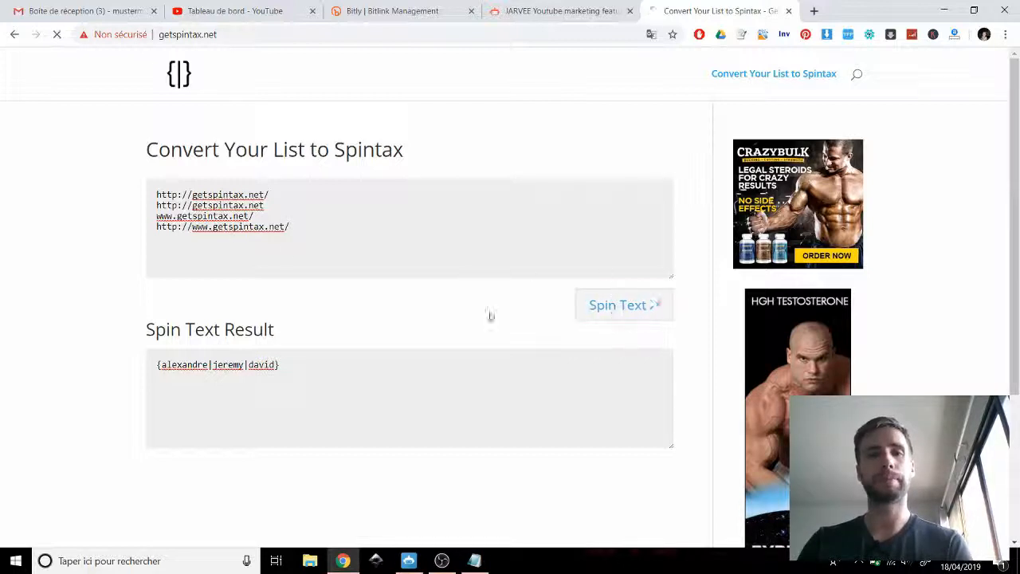
# Return to JARVEE, check the spin syntax of the comment text, and dismiss the result message.
pyautogui.hotkey('alt', 'Tab')
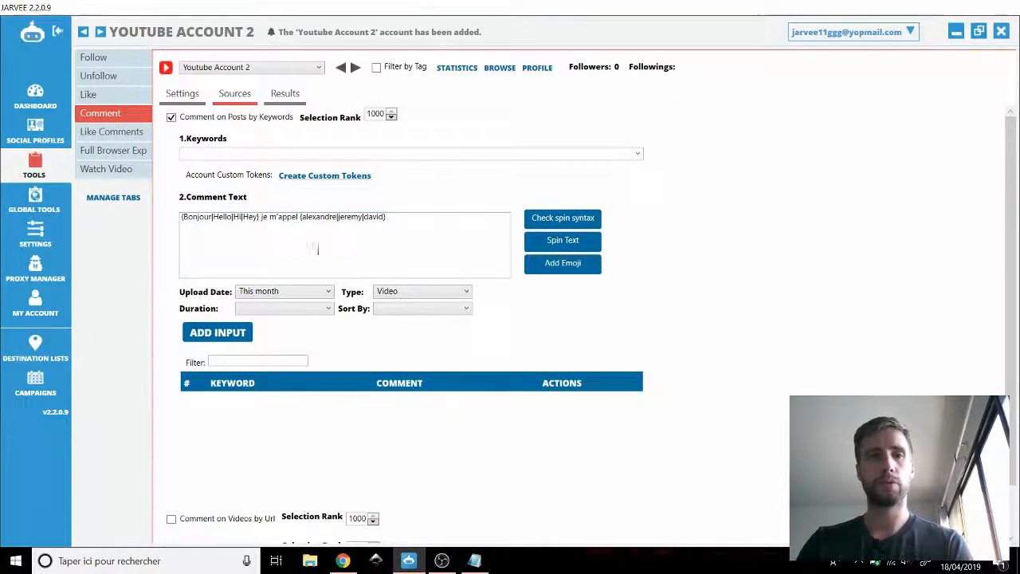
pyautogui.moveTo(414, 219); pyautogui.dragTo(182, 217)
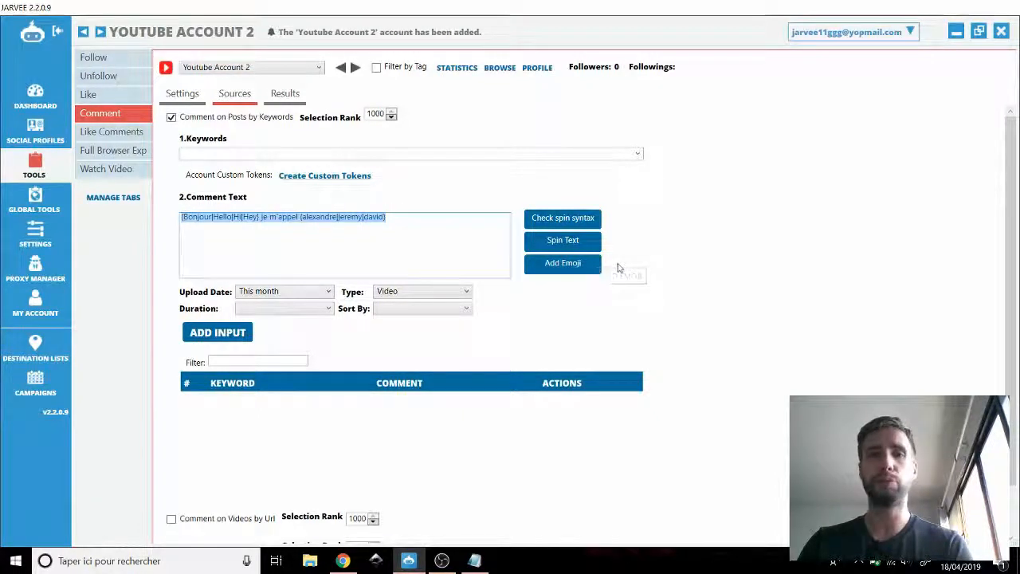
pyautogui.click(584, 225)
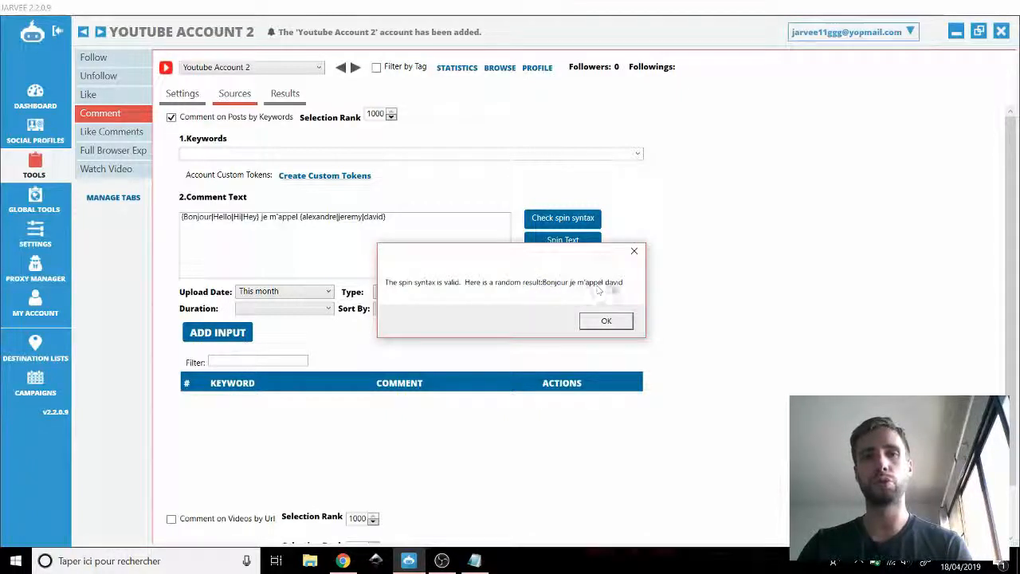
pyautogui.click(618, 324)
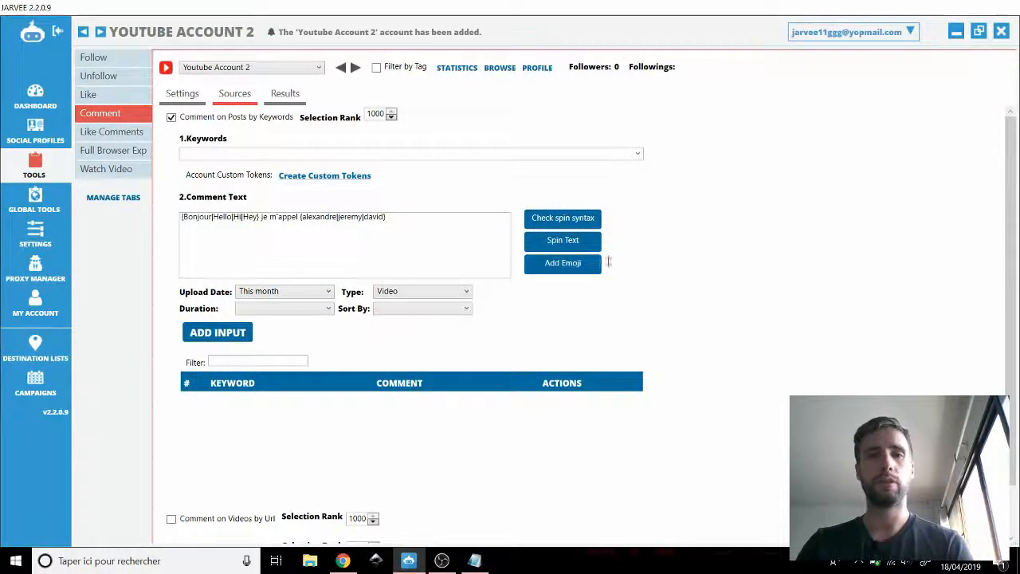
# Examine the comment's statistics and random results in the Spin Syntax Editor, then close it.
pyautogui.click(574, 241)
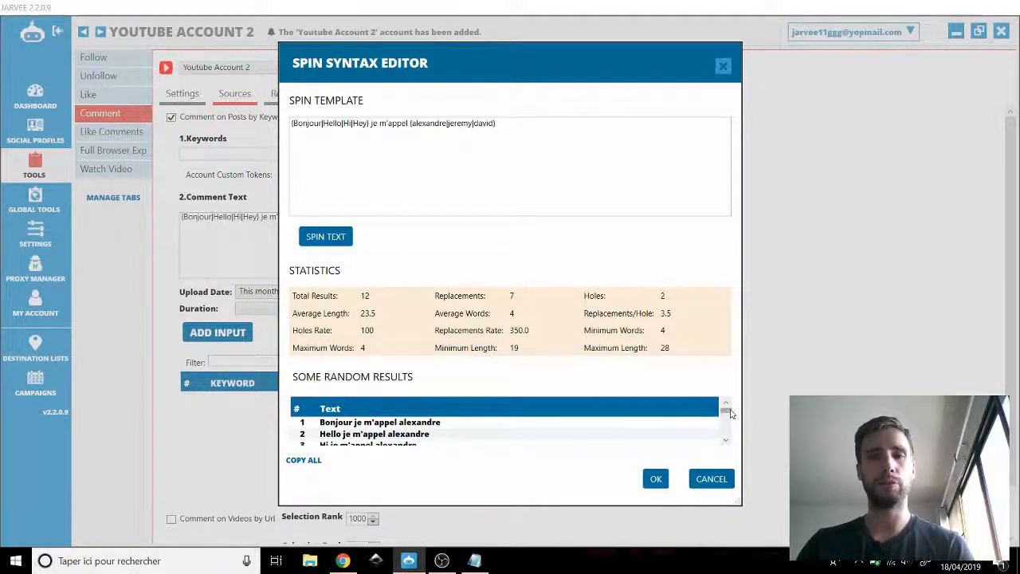
pyautogui.moveTo(725, 406)
pyautogui.mouseDown()
pyautogui.moveTo(725, 435)
pyautogui.moveTo(730, 402)
pyautogui.mouseUp()
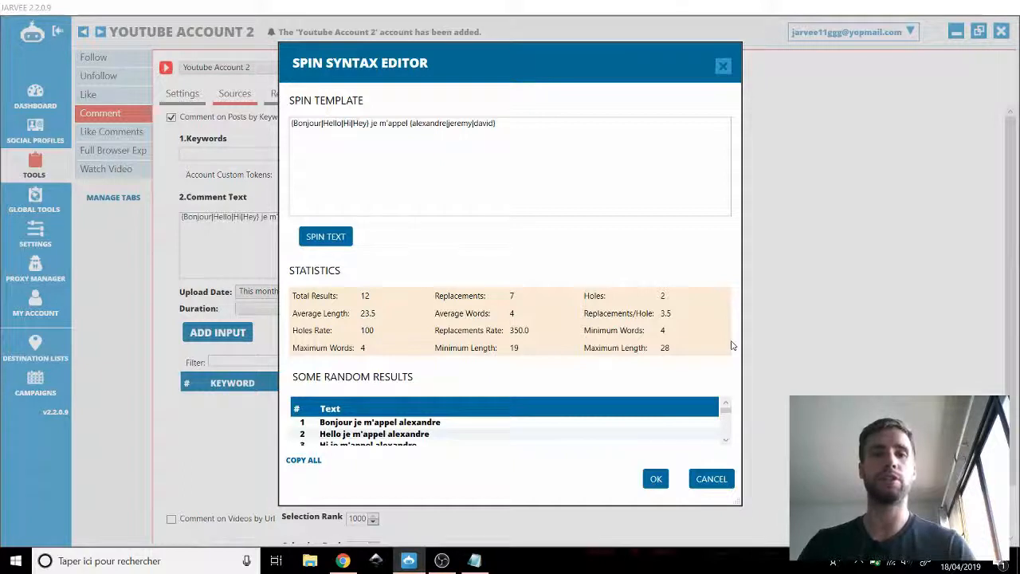
pyautogui.click(724, 66)
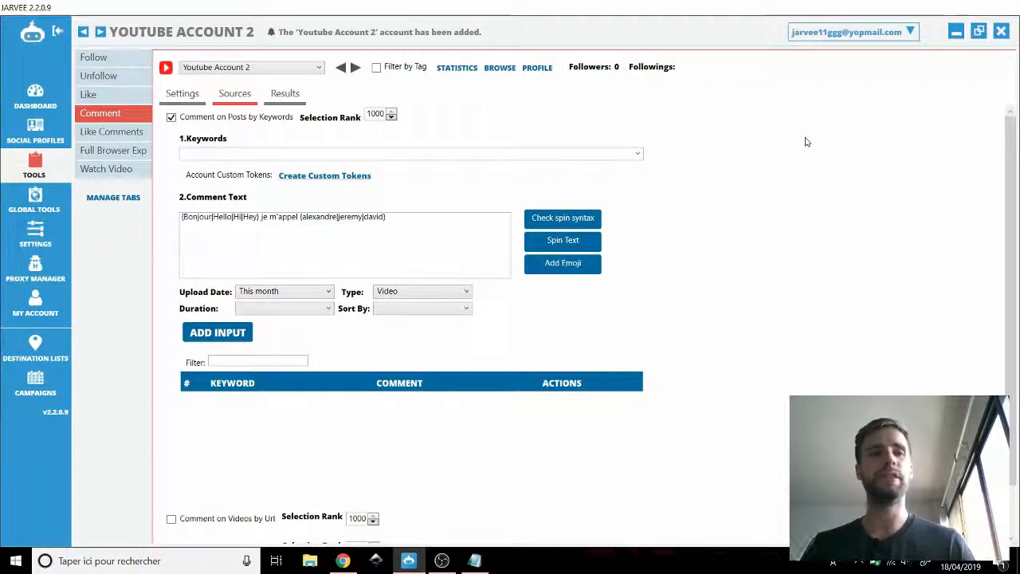